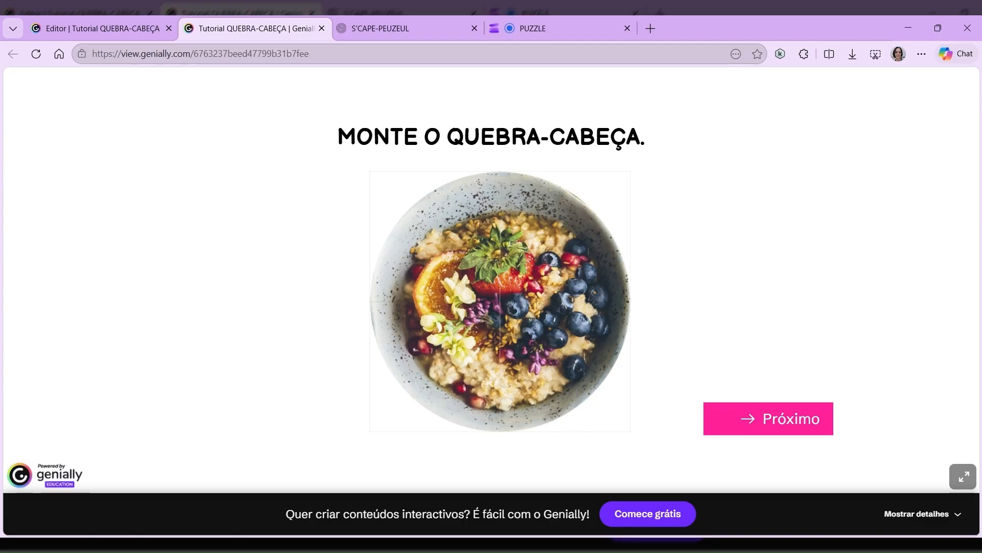
# Open the S'CAPE PEUZEUL page, read the extension's description, and reuse it to create an editable Genially copy
pyautogui.click(417, 31)
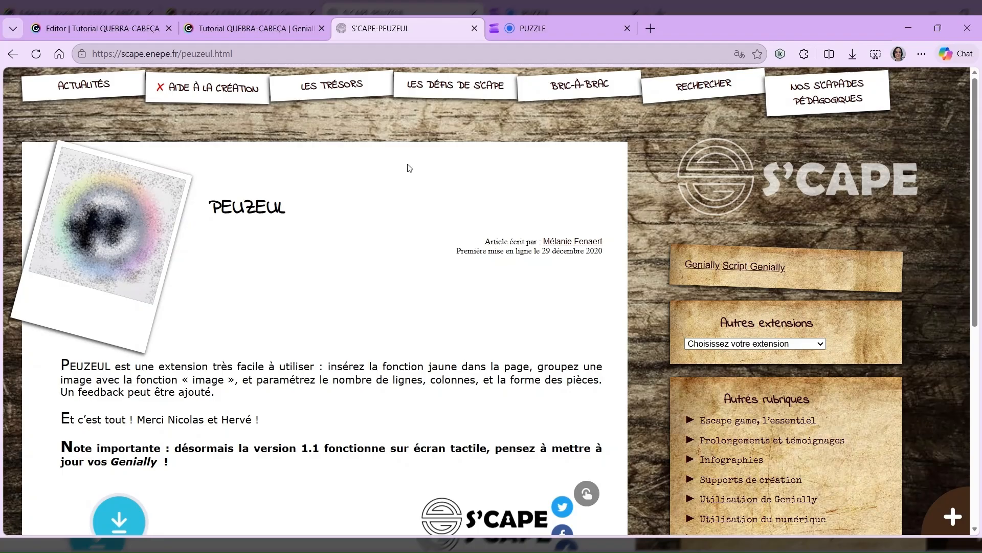
pyautogui.scroll(-1, 409, 168)
pyautogui.scroll(-1, 408, 168)
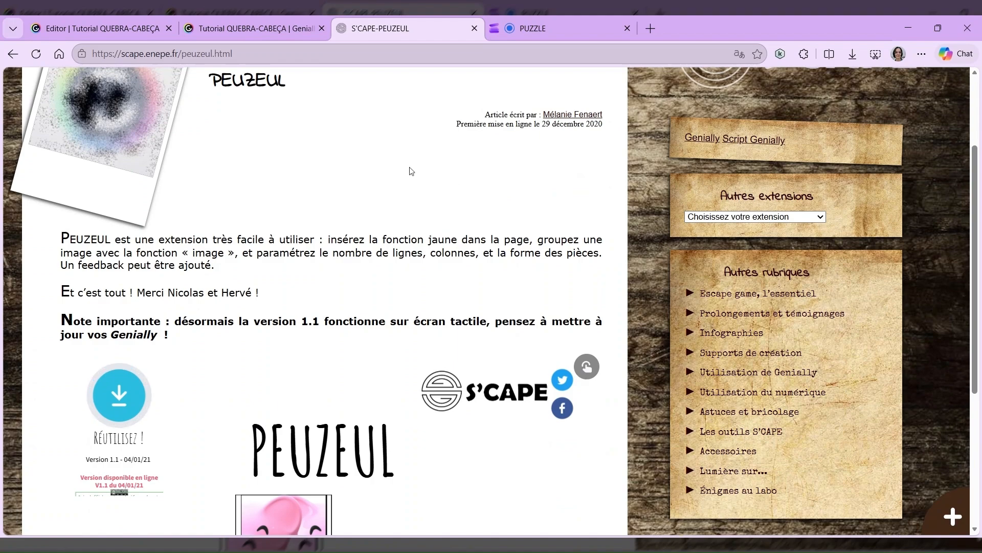
pyautogui.scroll(1, 412, 171)
pyautogui.scroll(-1, 358, 195)
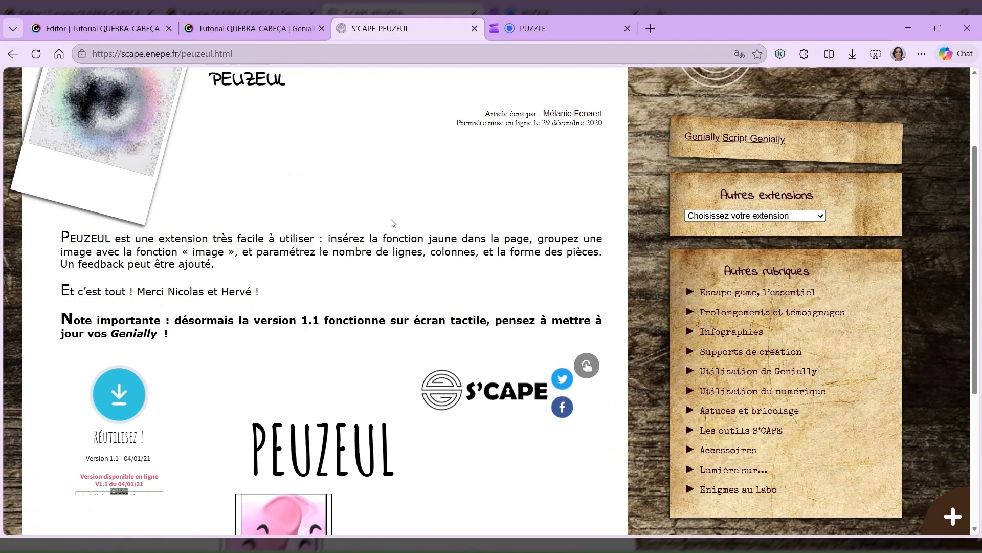
pyautogui.scroll(-2, 393, 223)
pyautogui.scroll(-1, 392, 223)
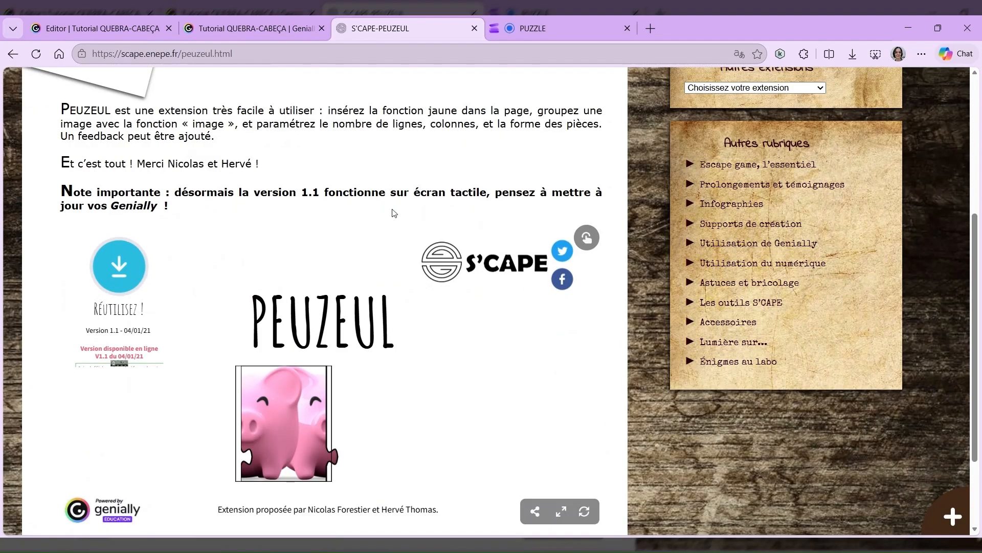
pyautogui.scroll(-1, 394, 213)
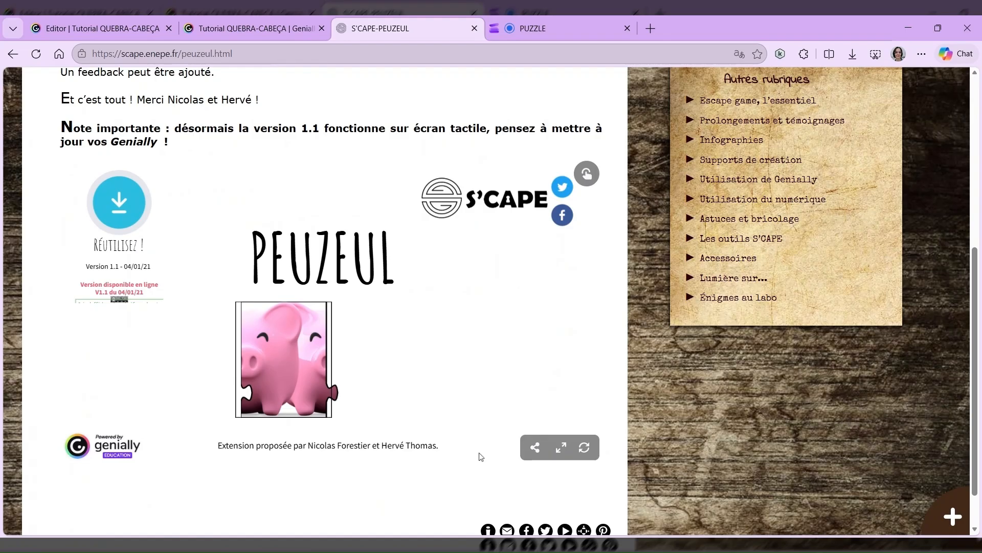
pyautogui.click(118, 204)
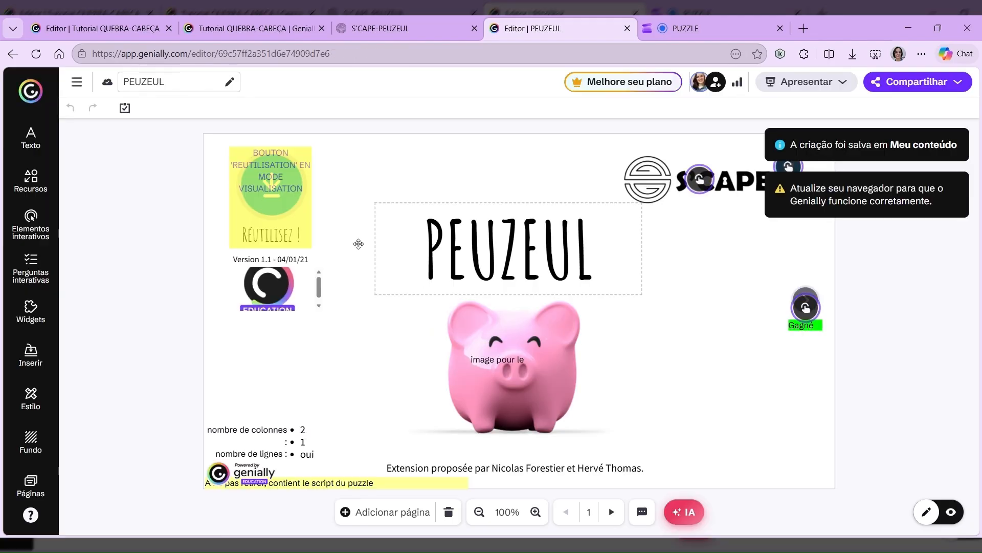
# Examine the pages of the PEUZEUL creation: the puzzle examples, the instructions page and Page de création
pyautogui.click(41, 482)
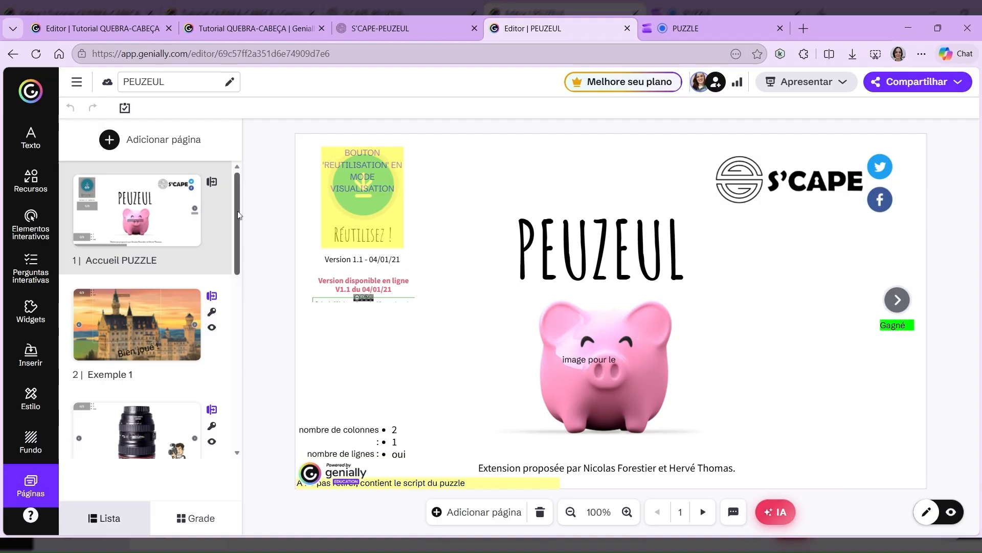
pyautogui.click(118, 335)
pyautogui.scroll(-1, 150, 358)
pyautogui.click(150, 358)
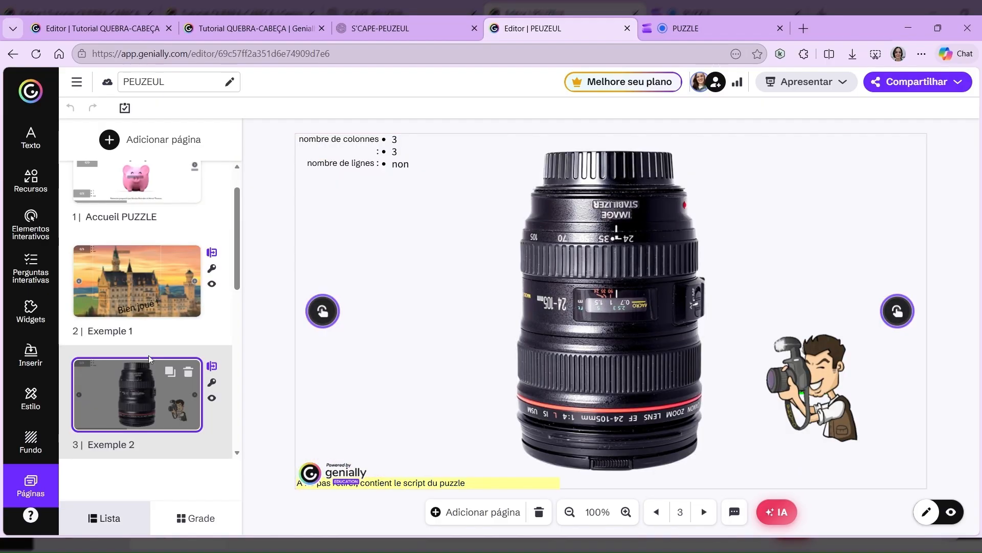
pyautogui.scroll(-3, 149, 353)
pyautogui.click(145, 342)
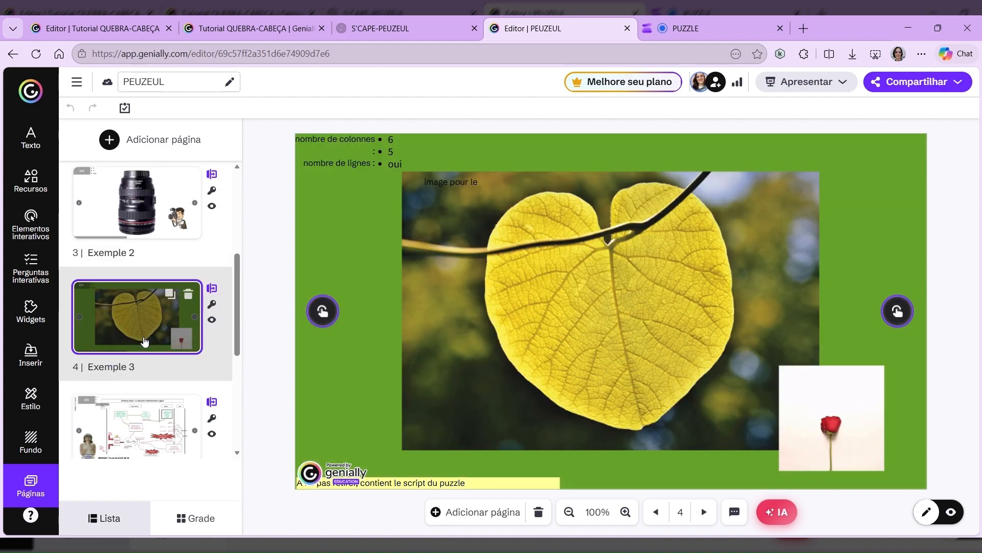
pyautogui.scroll(-2, 145, 341)
pyautogui.scroll(-2, 145, 342)
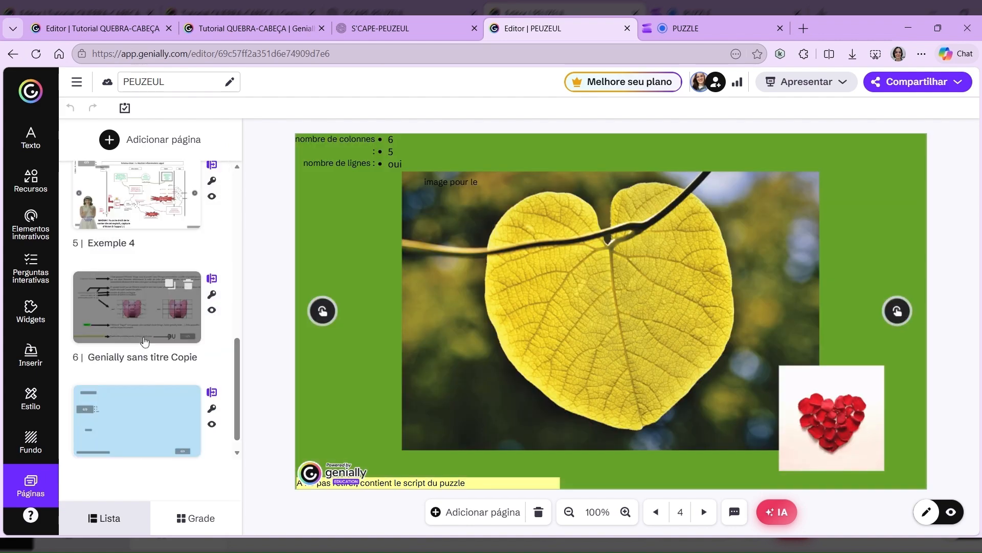
pyautogui.scroll(-1, 145, 342)
pyautogui.click(147, 202)
pyautogui.click(130, 318)
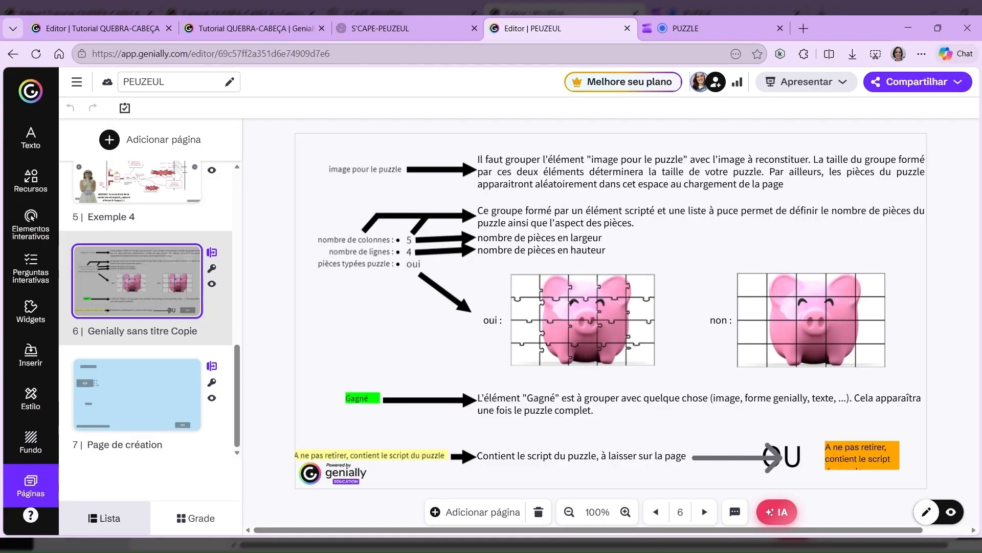
pyautogui.click(121, 392)
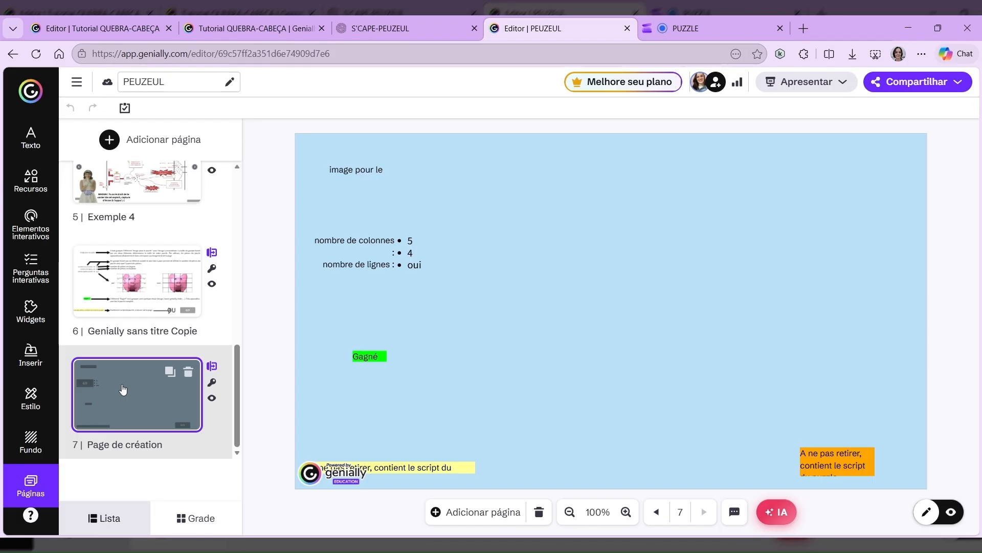
# In the Tutorial QUEBRA-CABEÇA editor, stack the yellow and orange script labels together and widen the orange one on Page de création Copiar
pyautogui.click(101, 21)
pyautogui.click(145, 398)
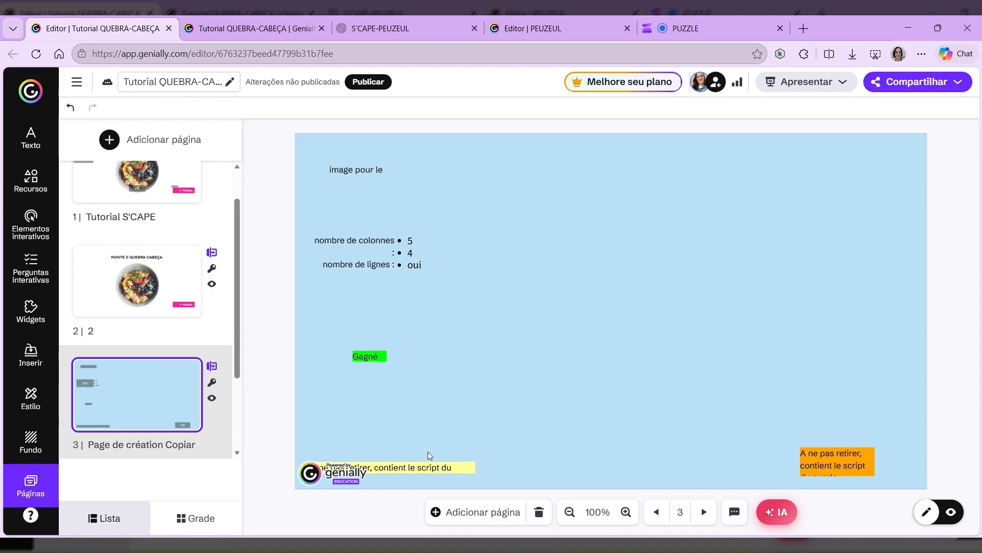
pyautogui.moveTo(442, 468); pyautogui.dragTo(807, 383)
pyautogui.moveTo(832, 460); pyautogui.dragTo(810, 420)
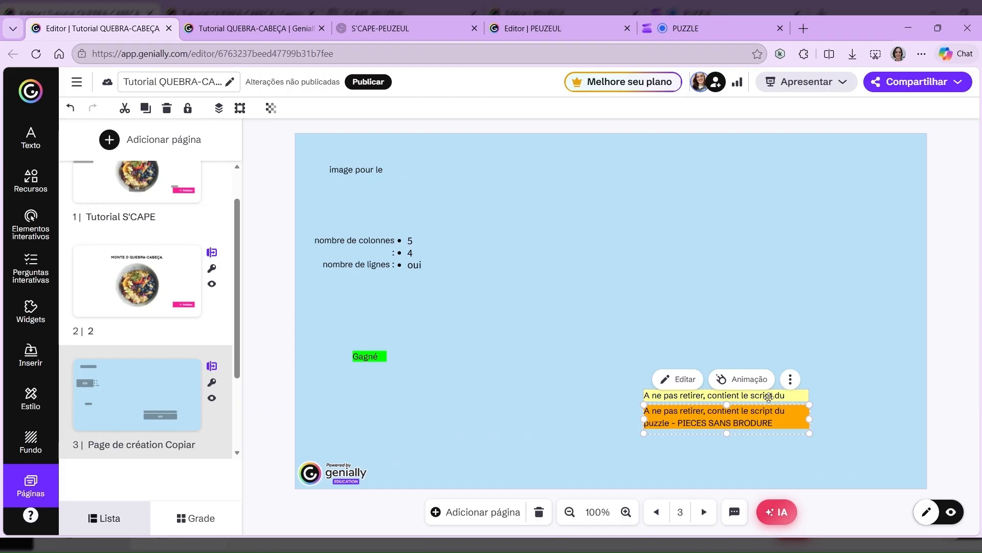
# Copy the yellow puzzle script label to page 2, place it in the page's upper-left corner and widen it to one line
pyautogui.click(767, 397)
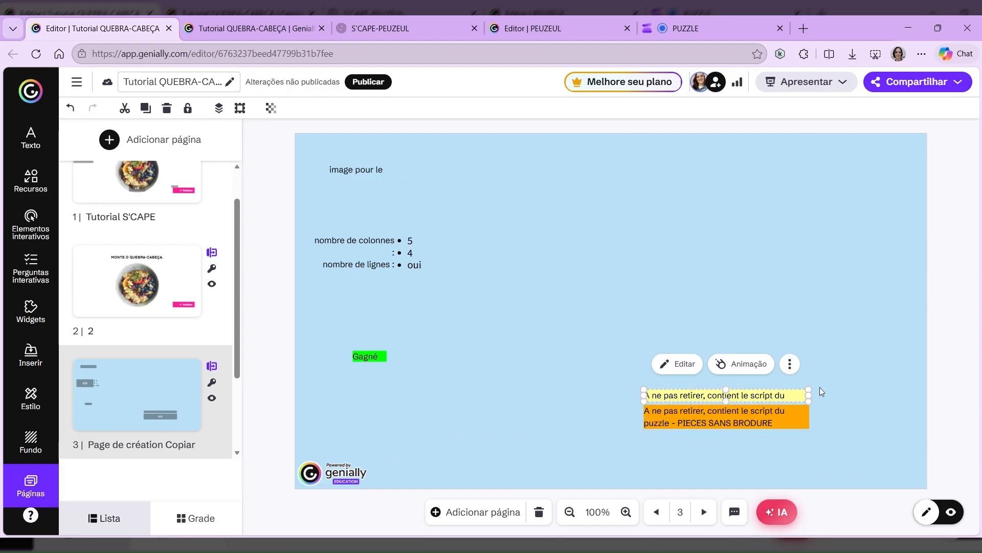
pyautogui.hotkey('ctrl', 'c')
pyautogui.press('pageup')
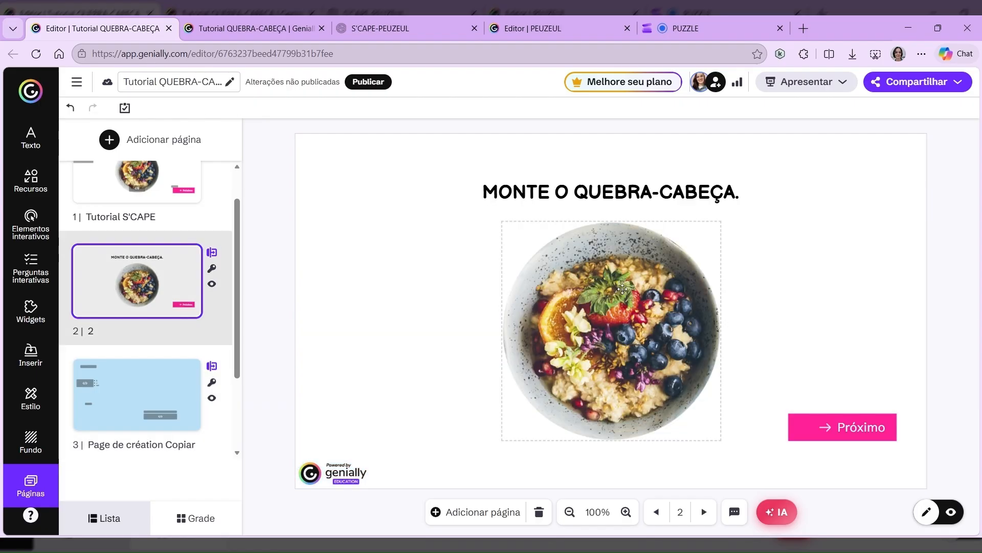
pyautogui.hotkey('ctrl', 'v')
pyautogui.moveTo(743, 396); pyautogui.dragTo(395, 139)
pyautogui.moveTo(471, 140); pyautogui.dragTo(521, 143)
pyautogui.click(397, 110)
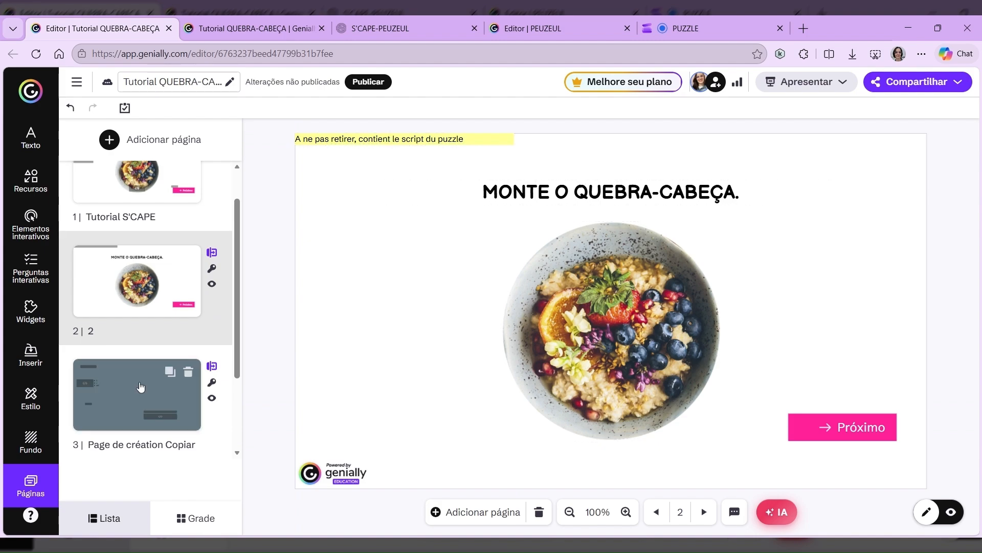
# Copy the "image pour le puzzle" label, the columns and rows settings and the "Gagné" label from page 3 to page 2
pyautogui.click(141, 387)
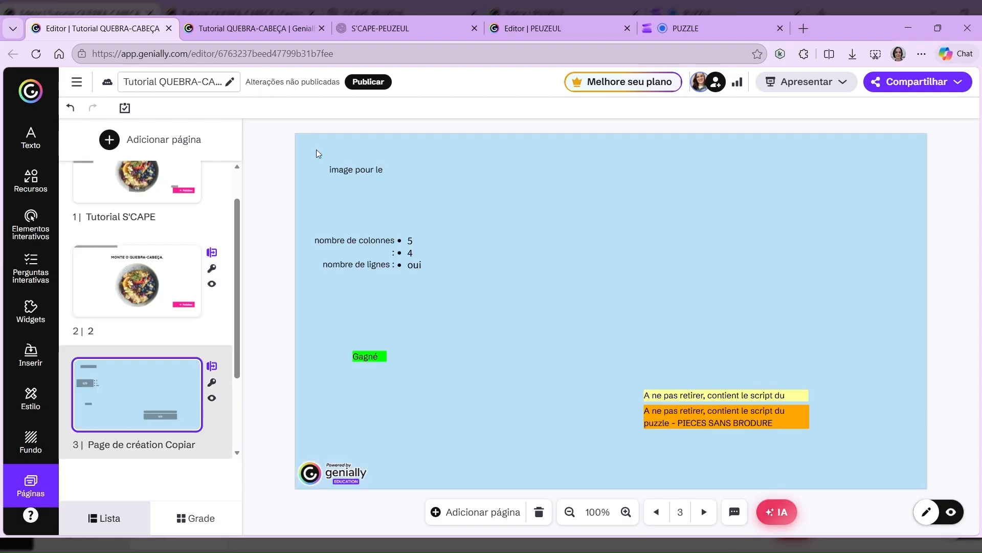
pyautogui.moveTo(317, 153); pyautogui.dragTo(463, 379)
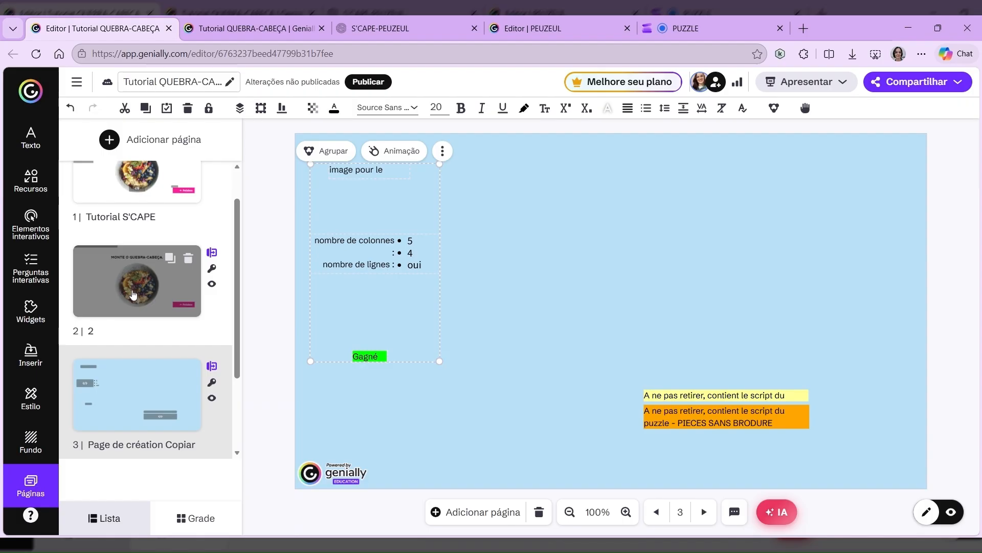
pyautogui.click(136, 280)
pyautogui.hotkey('ctrl', 'v')
pyautogui.click(338, 189)
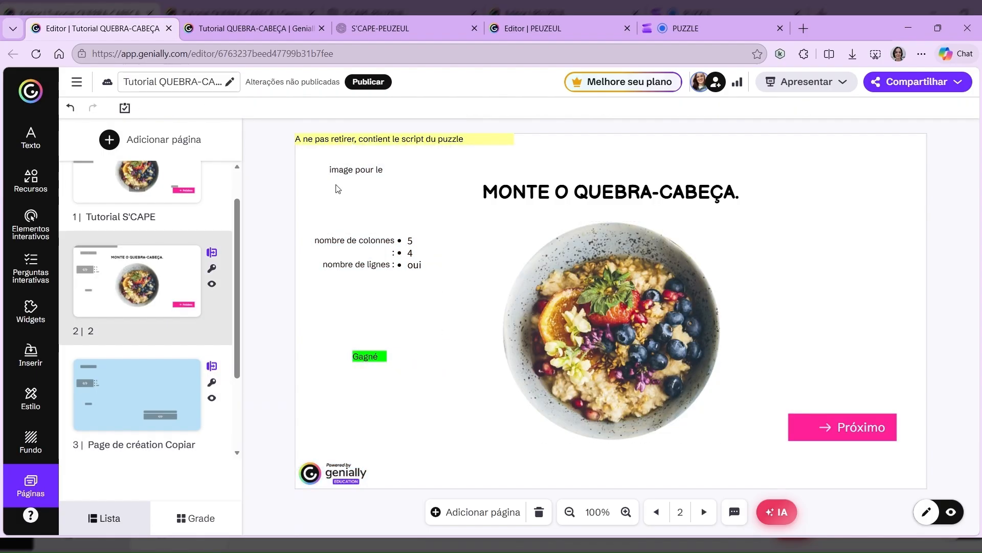
# Move the "image pour le puzzle" label onto the bowl picture's lower-left corner and group it with the picture
pyautogui.click(365, 174)
pyautogui.moveTo(368, 180); pyautogui.dragTo(549, 428)
pyautogui.press('Escape')
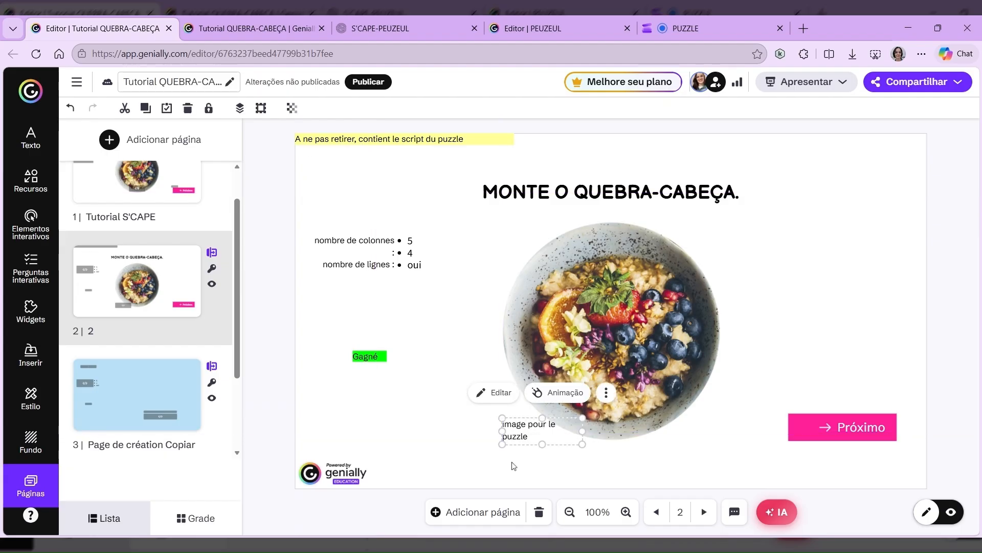
pyautogui.moveTo(514, 465); pyautogui.dragTo(610, 366)
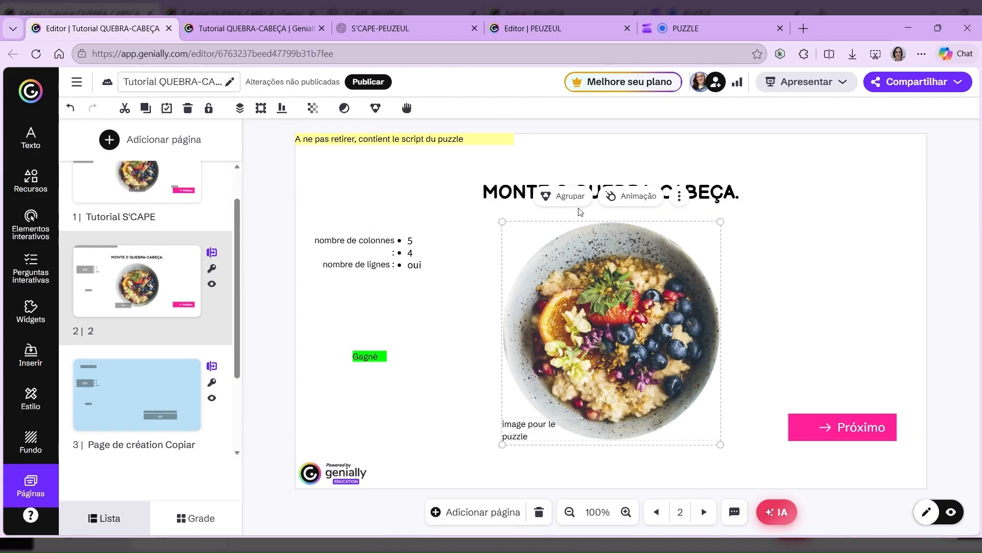
pyautogui.click(563, 196)
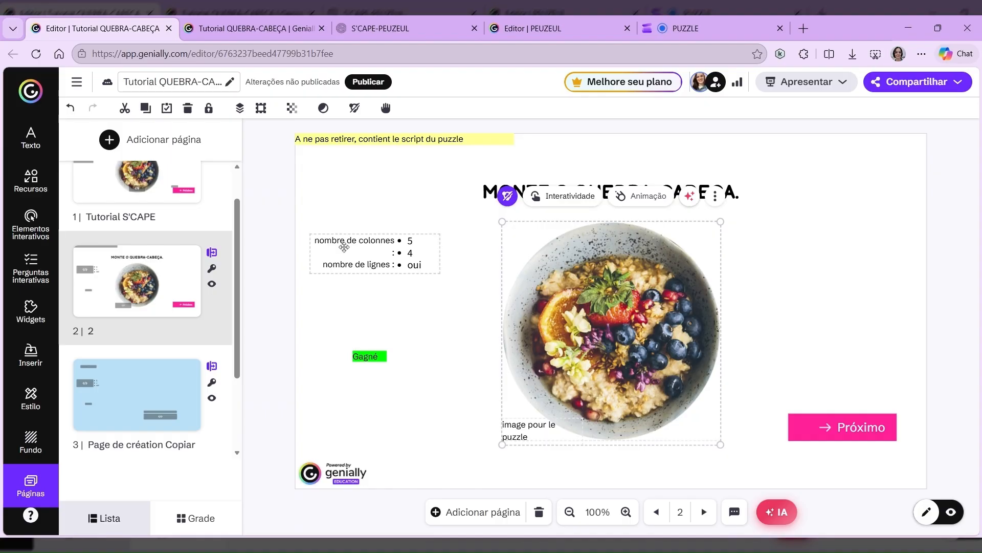
# Widen the label text of the puzzle settings group so that each setting name fits on one line beside its value
pyautogui.click(344, 247)
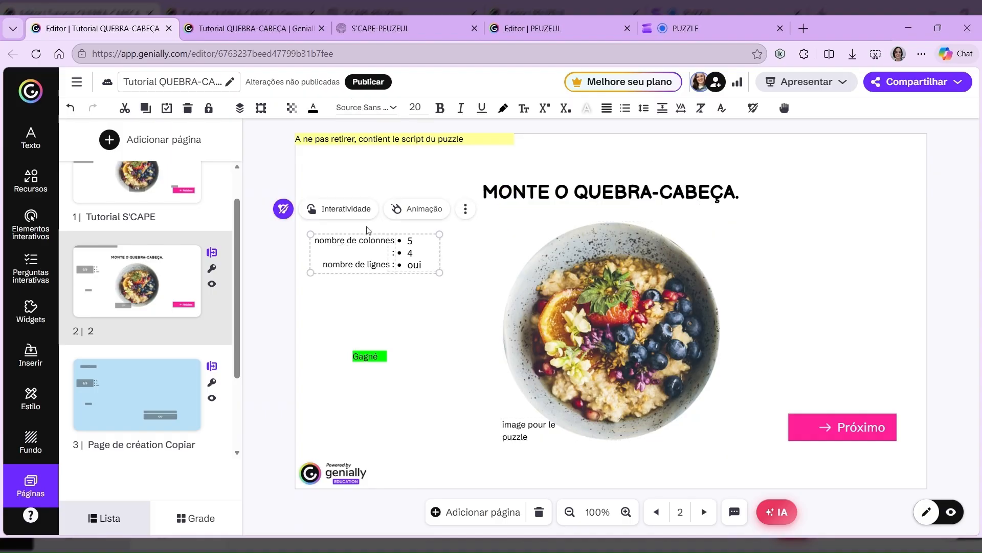
pyautogui.click(360, 295)
pyautogui.click(362, 270)
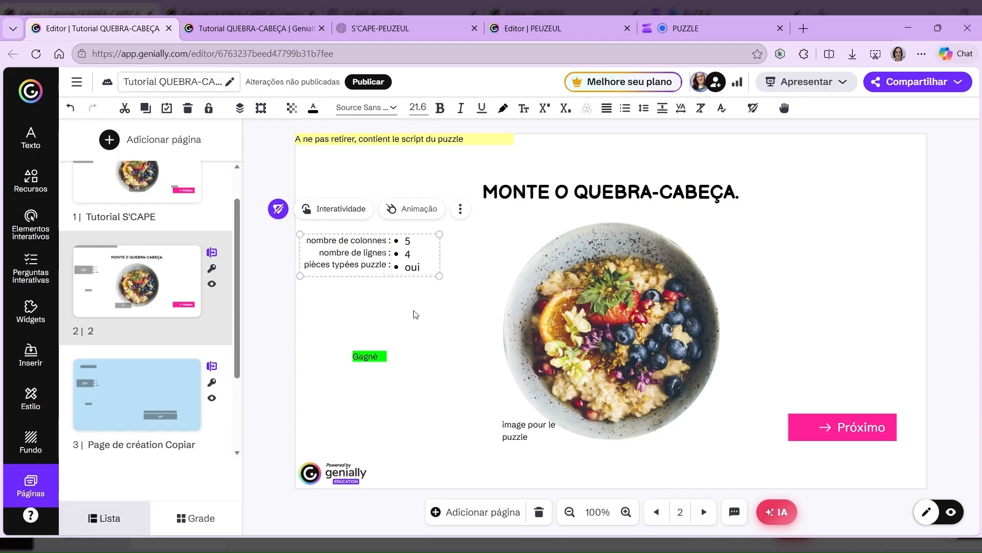
pyautogui.click(439, 310)
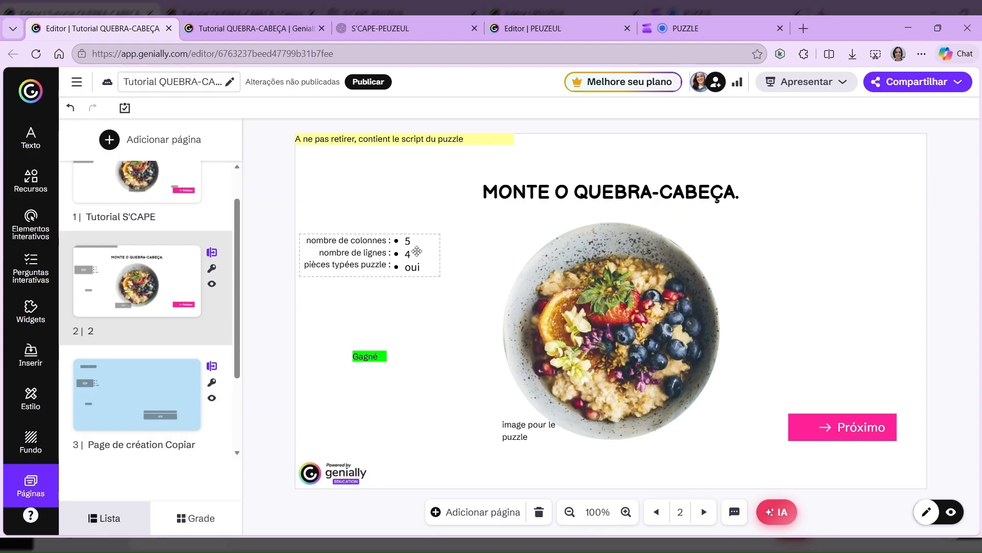
# Set the puzzle's number of columns to 2 and number of rows to 2
pyautogui.click(417, 250)
pyautogui.click(412, 241)
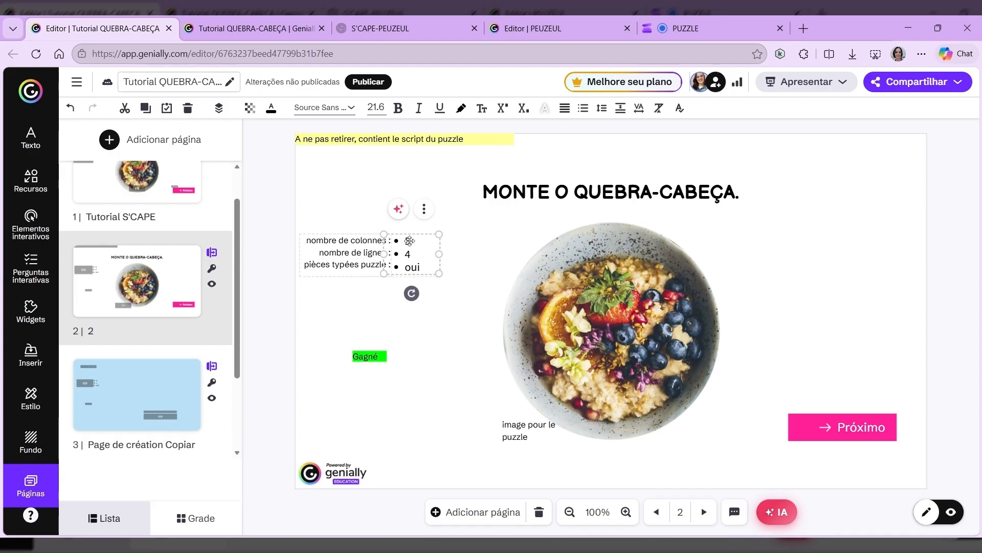
pyautogui.doubleClick(407, 240)
pyautogui.write('2')
pyautogui.doubleClick(407, 253)
pyautogui.write('2')
pyautogui.click(367, 226)
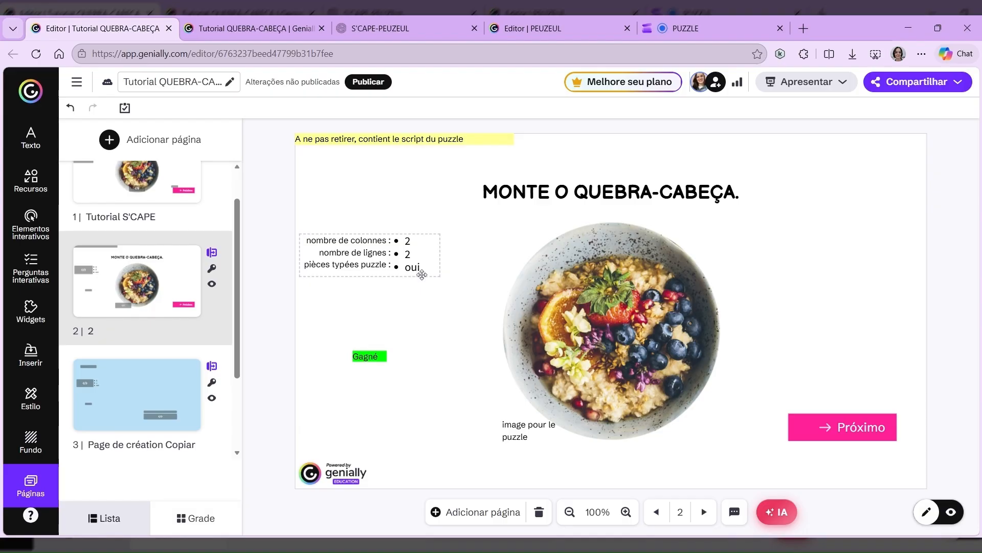
# Move the "Gagné" label onto the Próximo button's upper-left corner and group it with the button
pyautogui.moveTo(378, 354); pyautogui.dragTo(849, 429)
pyautogui.click(798, 389)
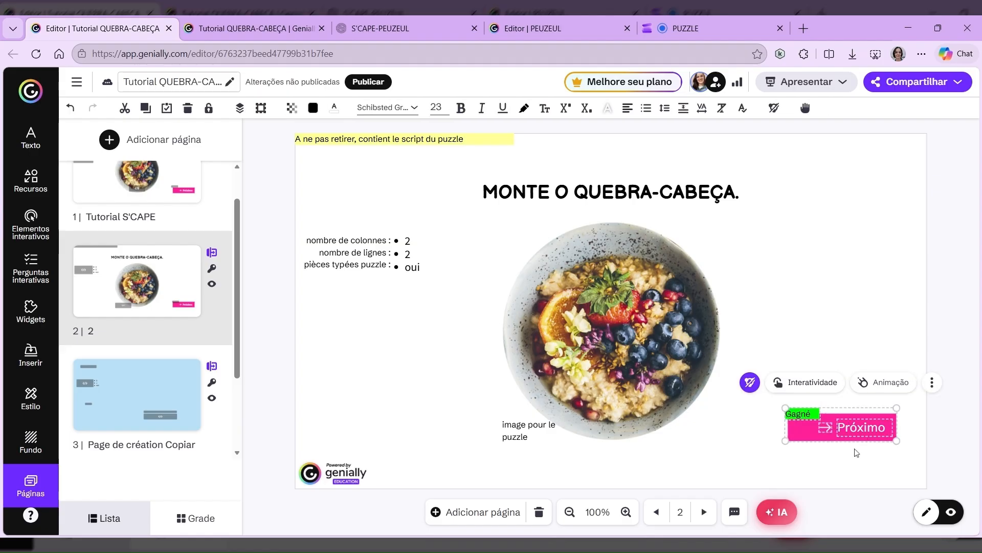
pyautogui.click(783, 394)
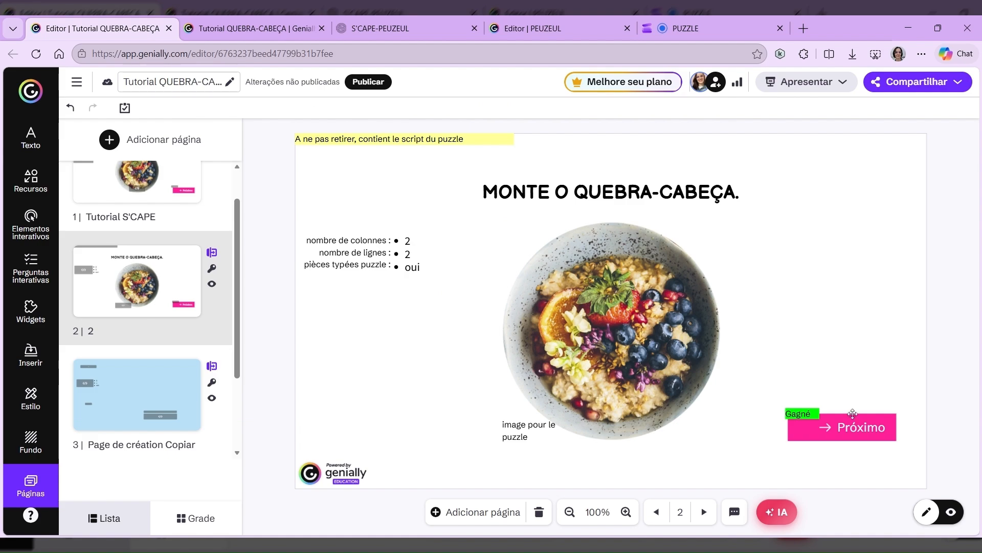
# Preview page 2, assemble the four-piece bowl puzzle until the Próximo button is revealed, and return to the editor
pyautogui.click(942, 515)
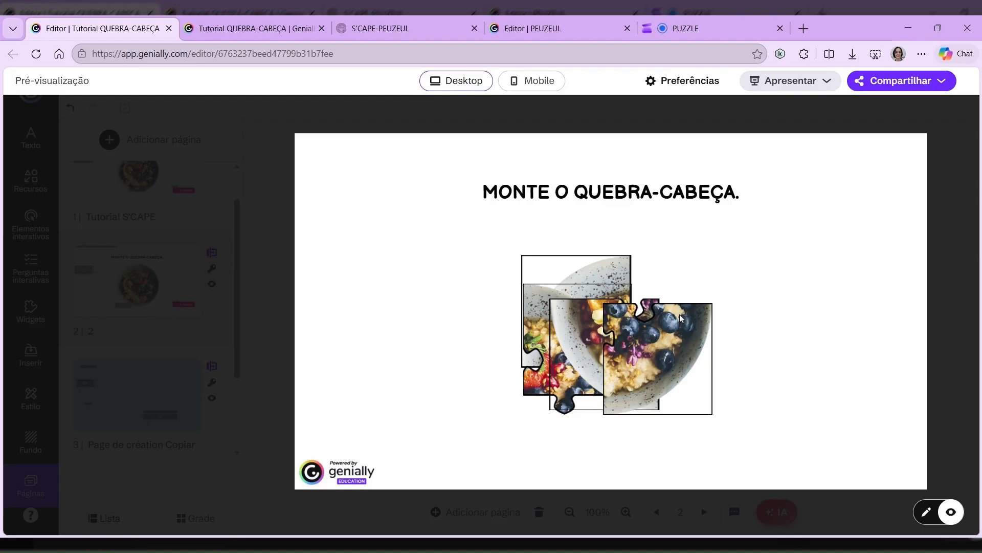
pyautogui.moveTo(680, 314); pyautogui.dragTo(551, 371)
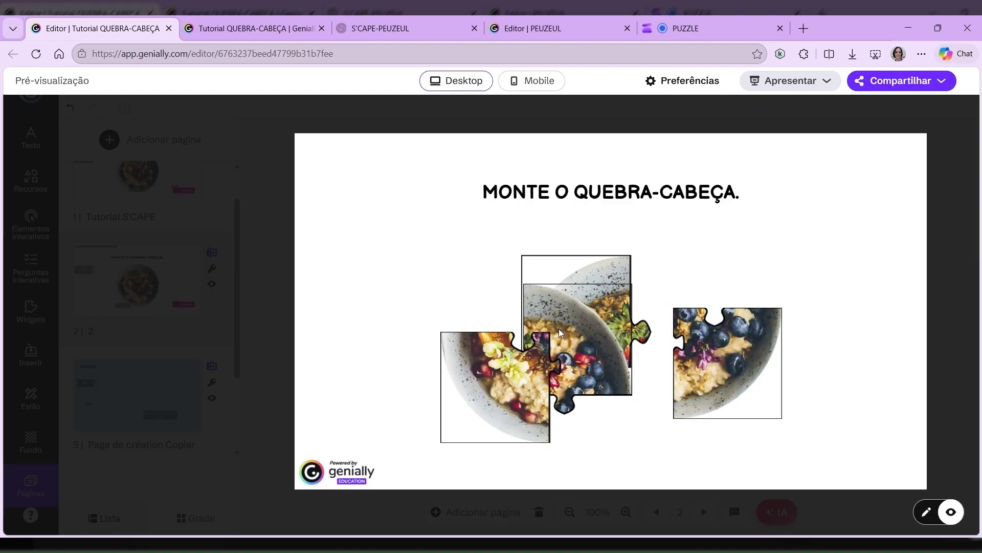
pyautogui.moveTo(558, 329); pyautogui.dragTo(691, 209)
pyautogui.moveTo(581, 297); pyautogui.dragTo(495, 211)
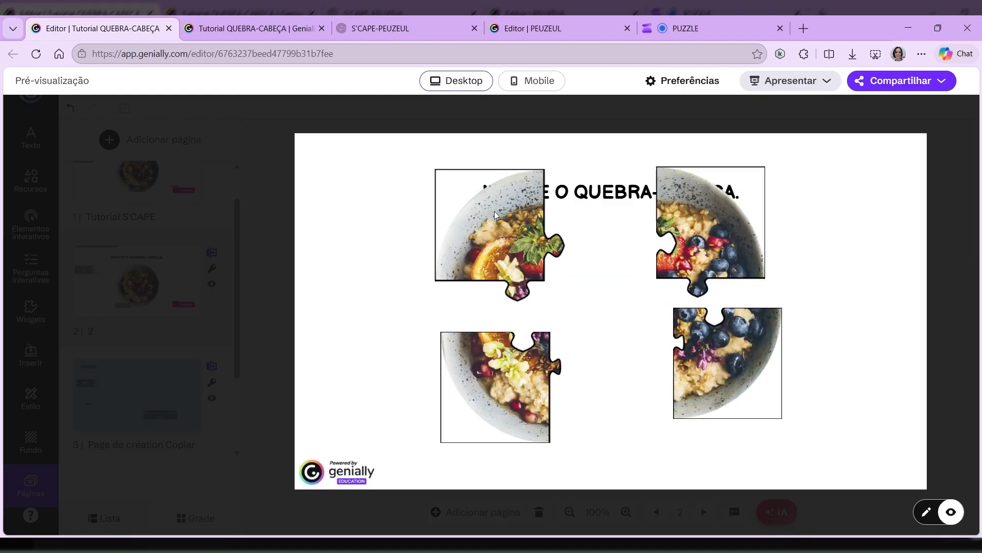
pyautogui.moveTo(750, 363); pyautogui.dragTo(627, 386)
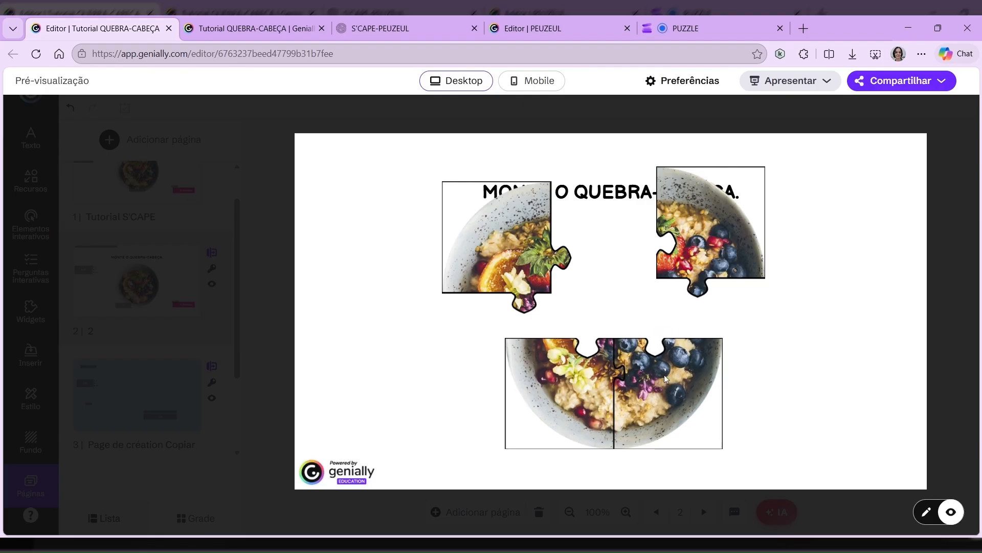
pyautogui.moveTo(548, 267); pyautogui.dragTo(613, 310)
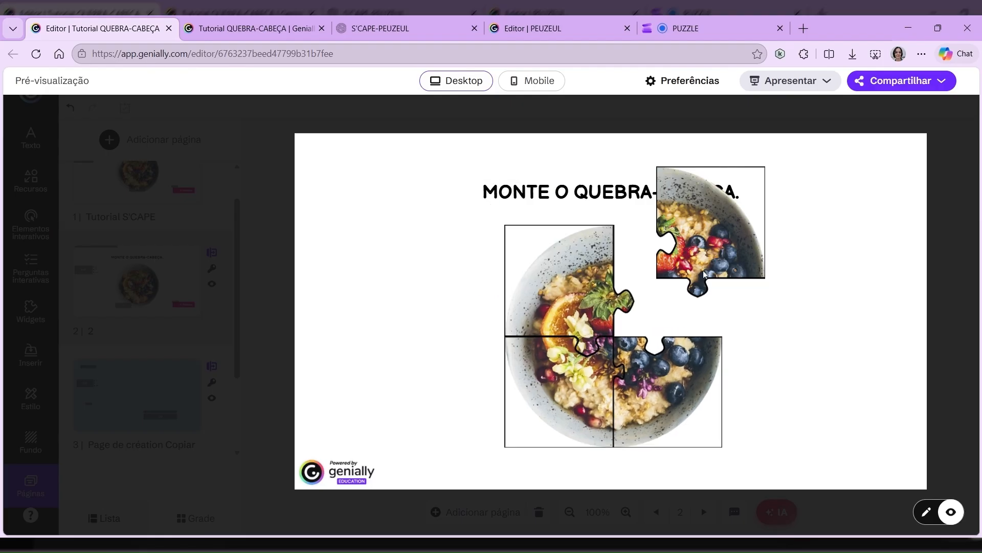
pyautogui.moveTo(704, 274); pyautogui.dragTo(656, 326)
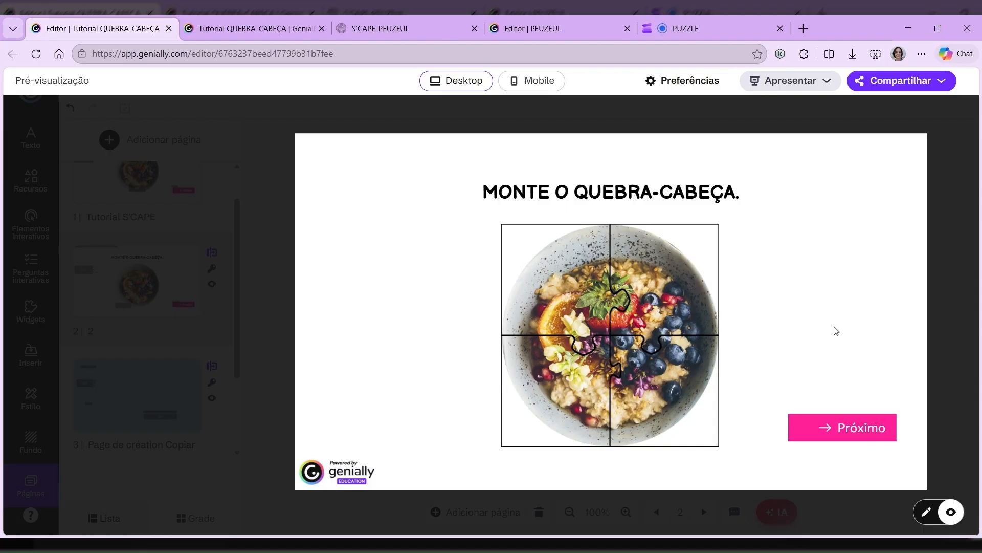
pyautogui.click(927, 512)
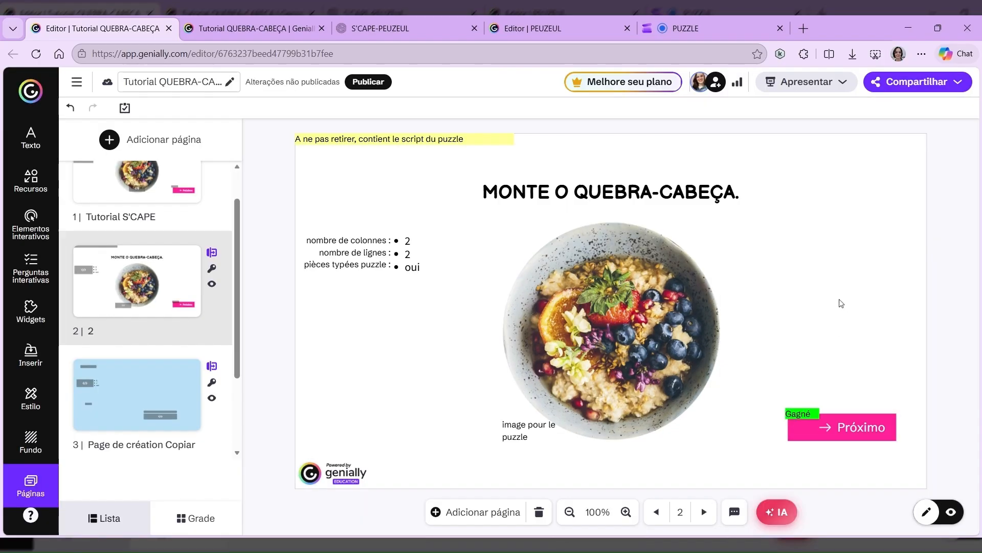
# Copy the orange "PIECES SANS BRODURE" script label from page 3 onto page 2, just below the yellow script label
pyautogui.click(493, 143)
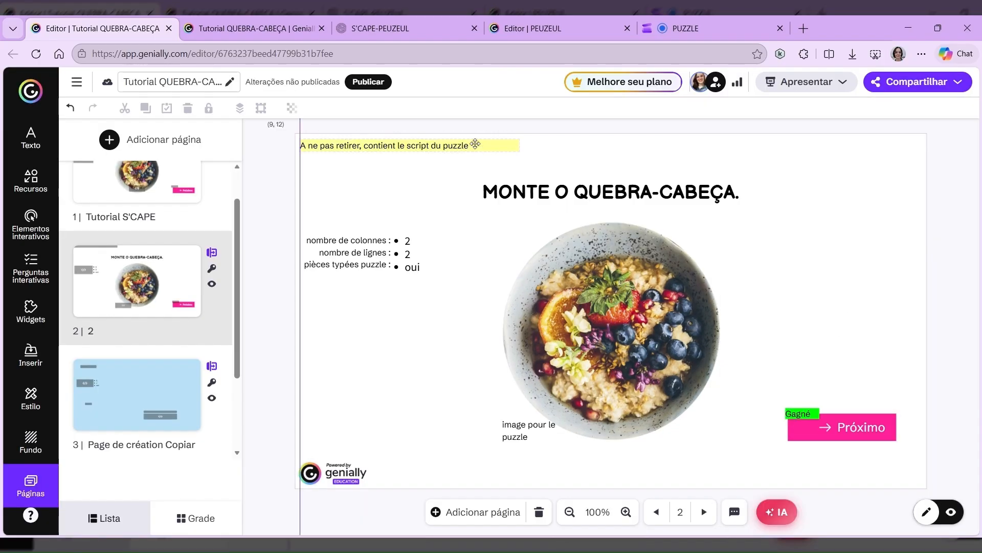
pyautogui.click(510, 153)
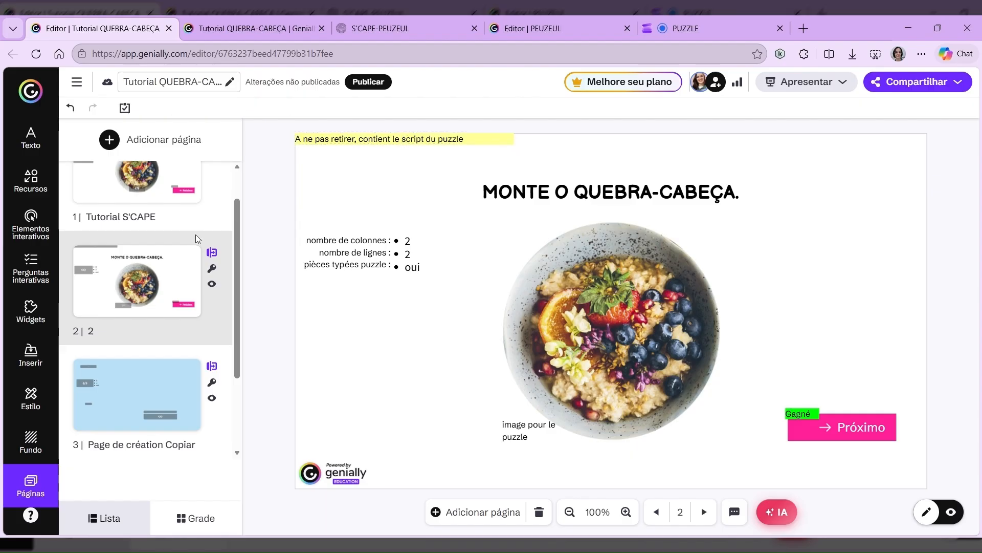
pyautogui.moveTo(138, 395)
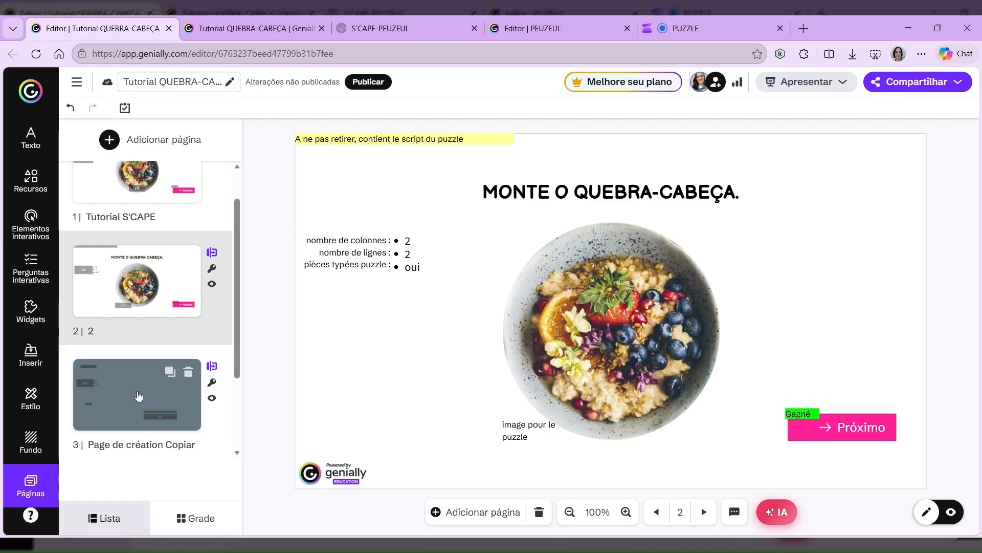
pyautogui.click(138, 396)
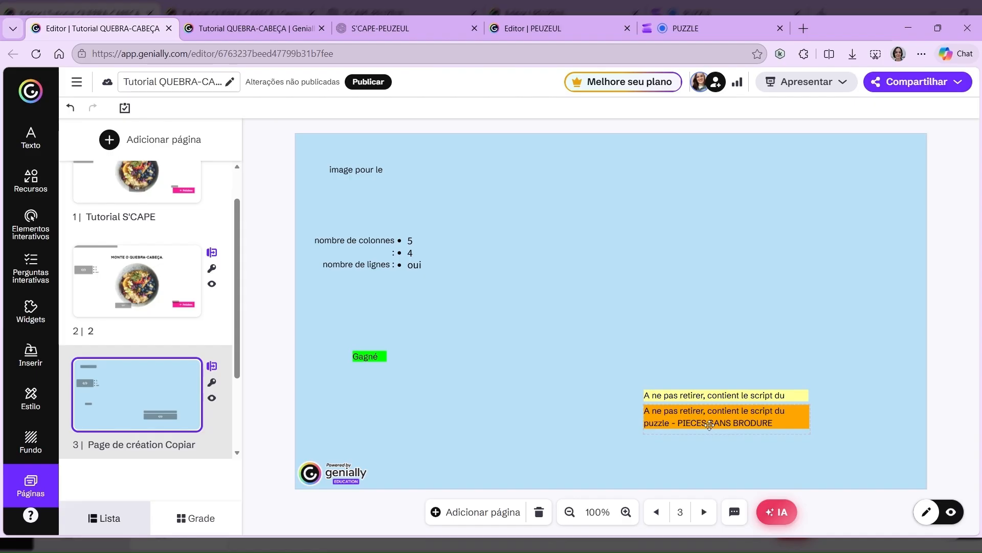
pyautogui.click(794, 422)
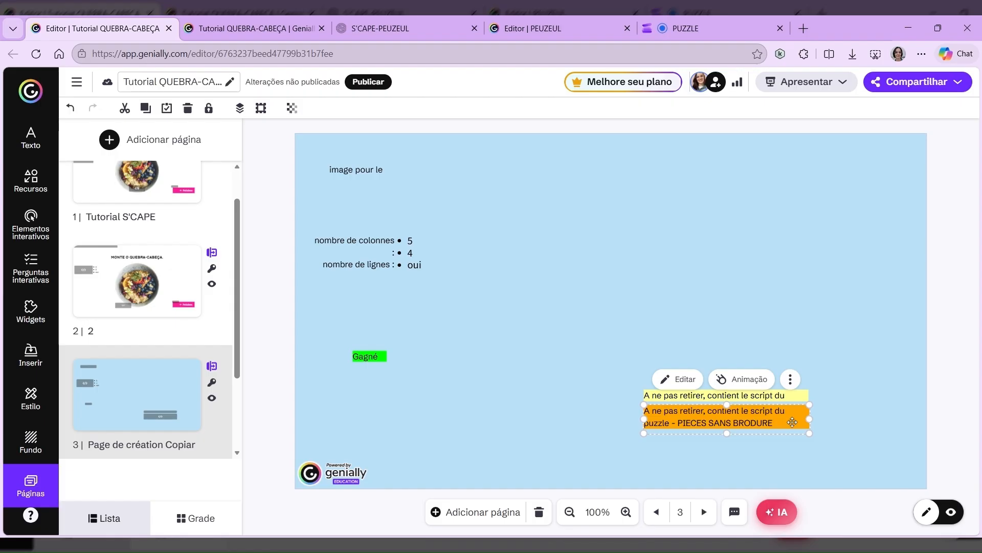
pyautogui.click(137, 281)
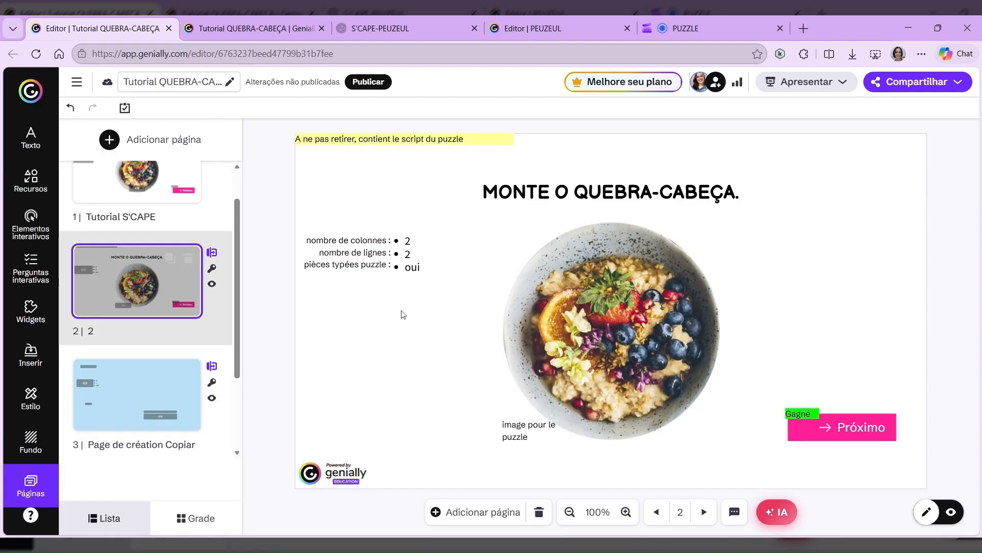
pyautogui.hotkey('ctrl', 'v')
pyautogui.moveTo(704, 420); pyautogui.dragTo(375, 167)
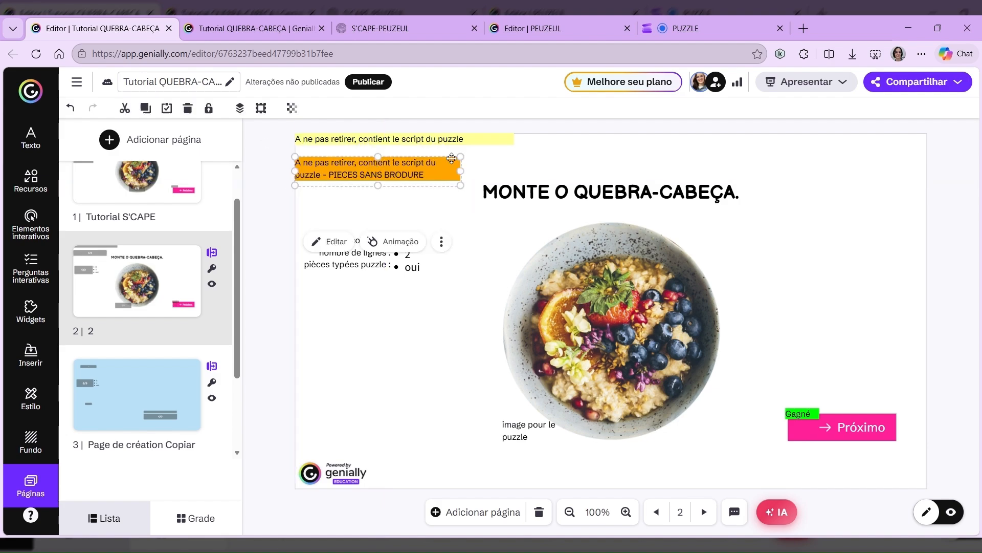
# Delete the yellow script label from page 2 and move the orange script label into the page's upper-left corner
pyautogui.click(521, 156)
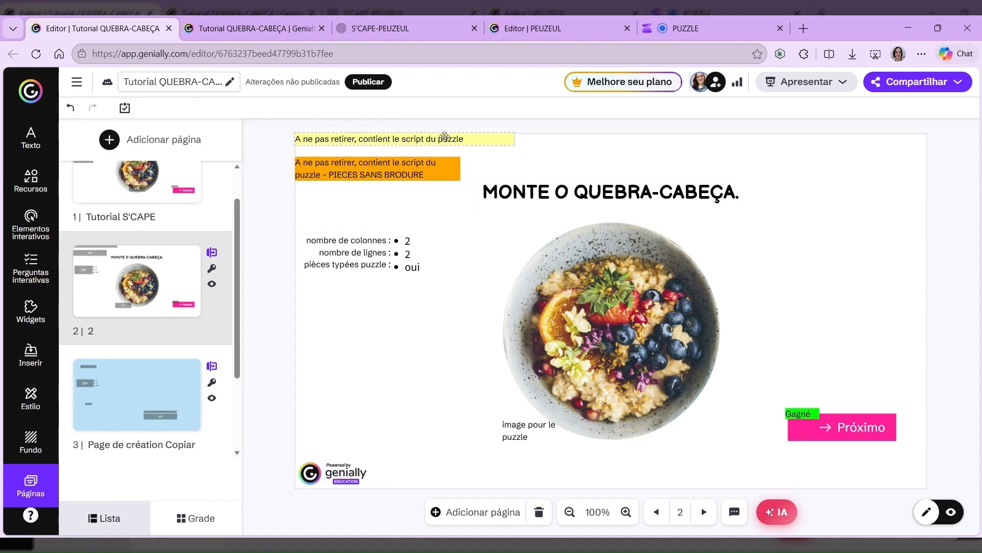
pyautogui.click(476, 142)
pyautogui.moveTo(476, 142); pyautogui.dragTo(414, 140)
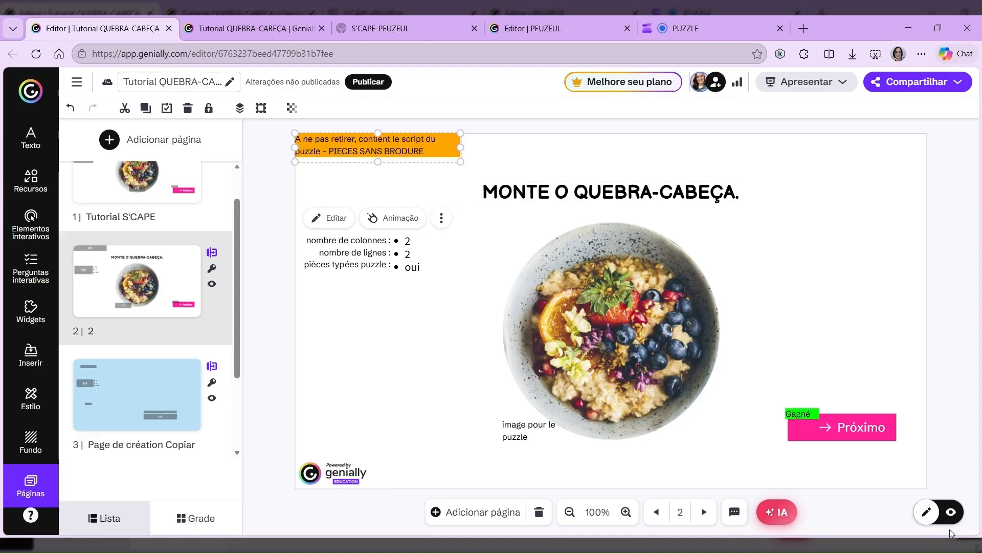
# Preview page 2 with the borderless script, assemble the four pieces of the bowl puzzle, and return to the editor
pyautogui.click(950, 512)
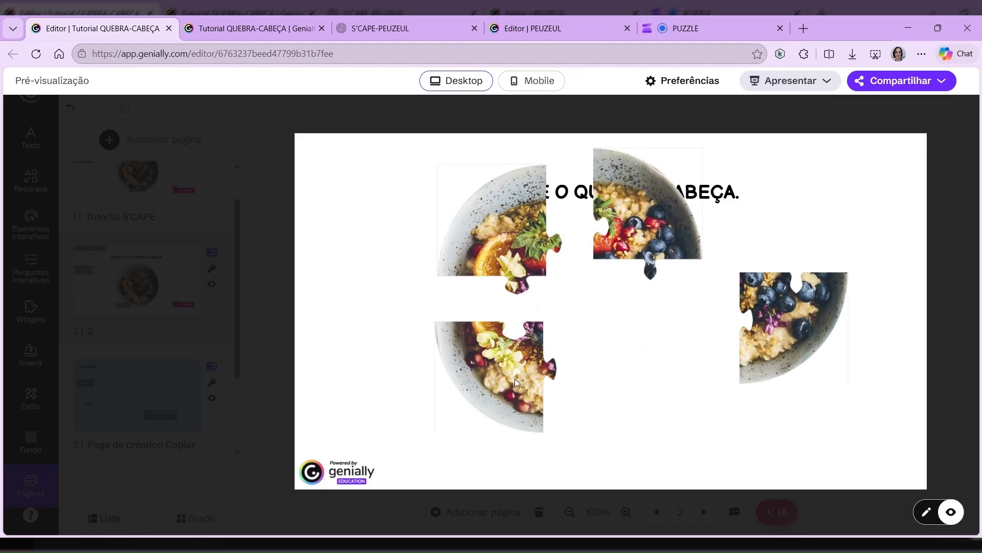
pyautogui.moveTo(529, 253); pyautogui.dragTo(529, 286)
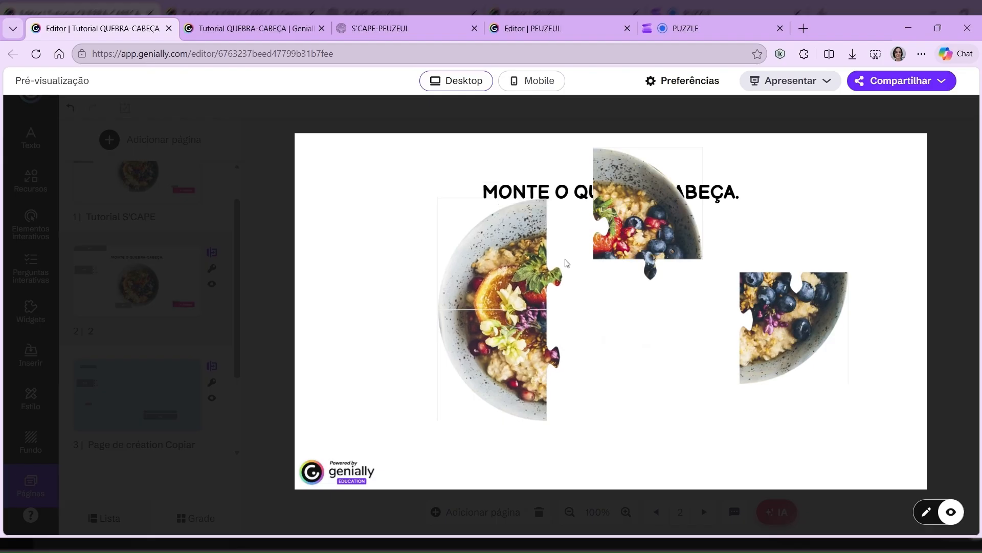
pyautogui.moveTo(665, 243); pyautogui.dragTo(622, 291)
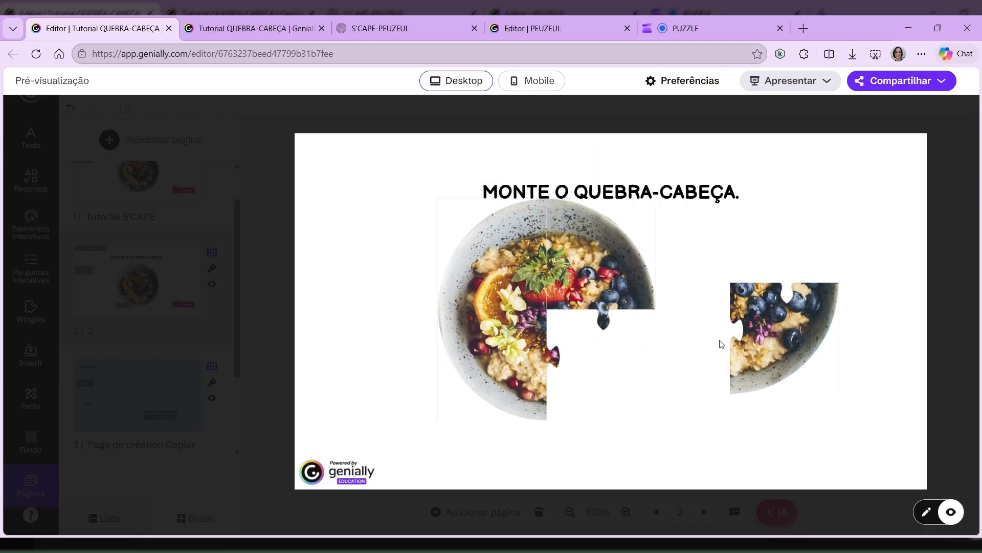
pyautogui.moveTo(737, 346); pyautogui.dragTo(574, 351)
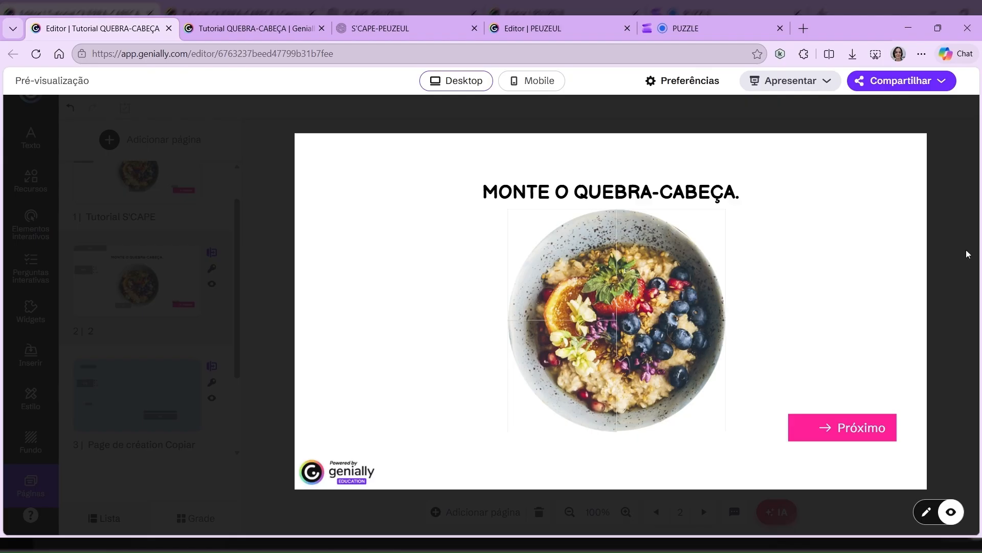
pyautogui.press('Escape')
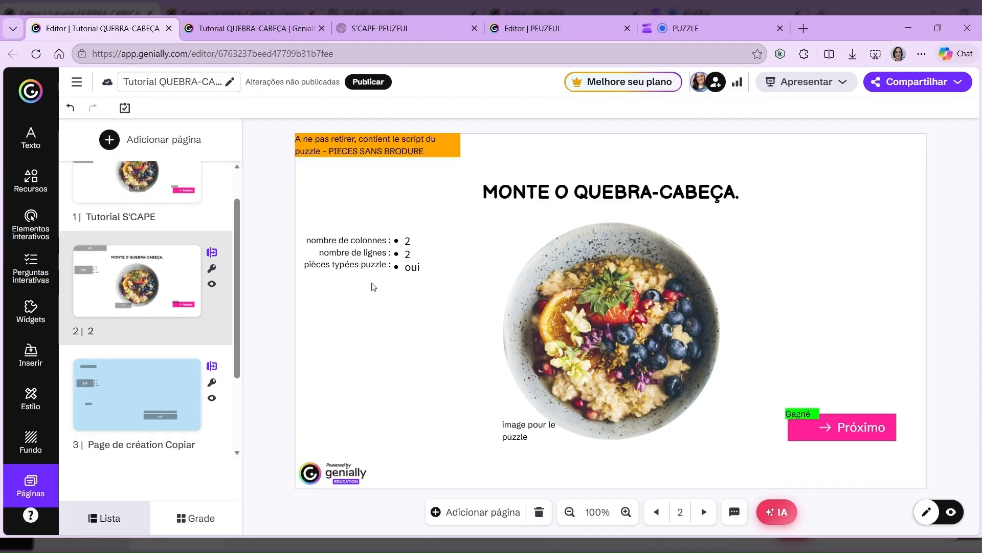
# Set the puzzle's number of columns to 3 and number of rows to 4, and check the pieces in the preview
pyautogui.click(411, 248)
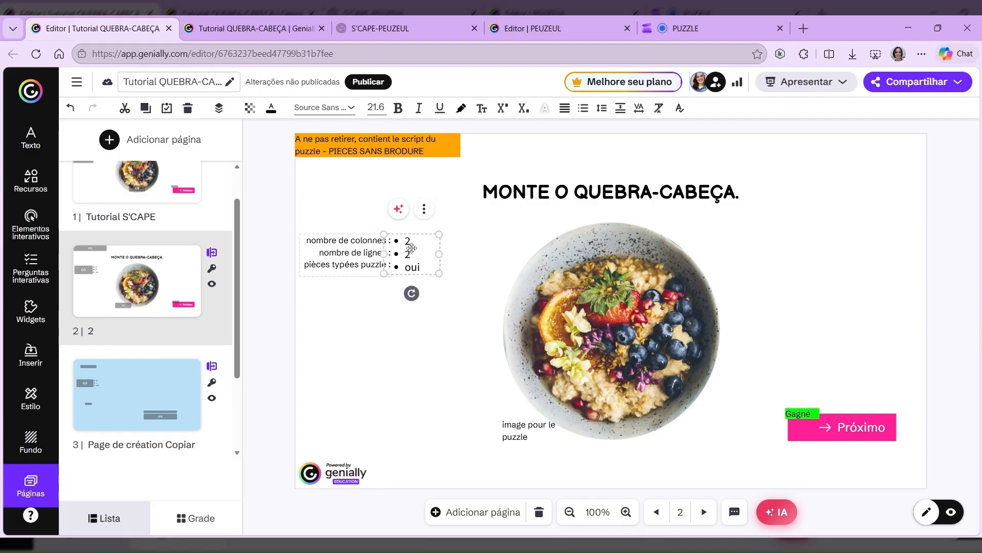
pyautogui.doubleClick(408, 241)
pyautogui.write('4')
pyautogui.doubleClick(407, 255)
pyautogui.write('4')
pyautogui.click(406, 240)
pyautogui.press('Delete')
pyautogui.write('3')
pyautogui.press('Down')
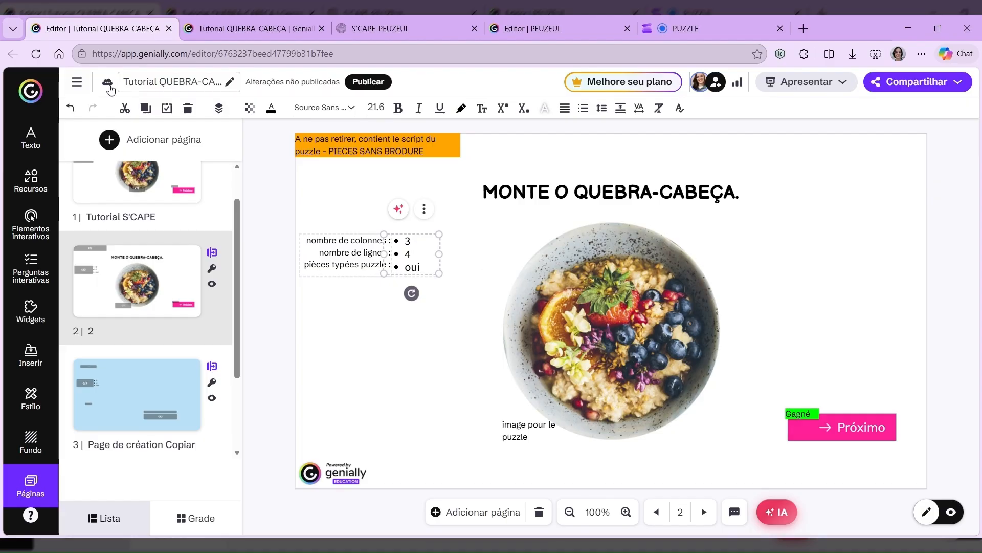
pyautogui.click(932, 513)
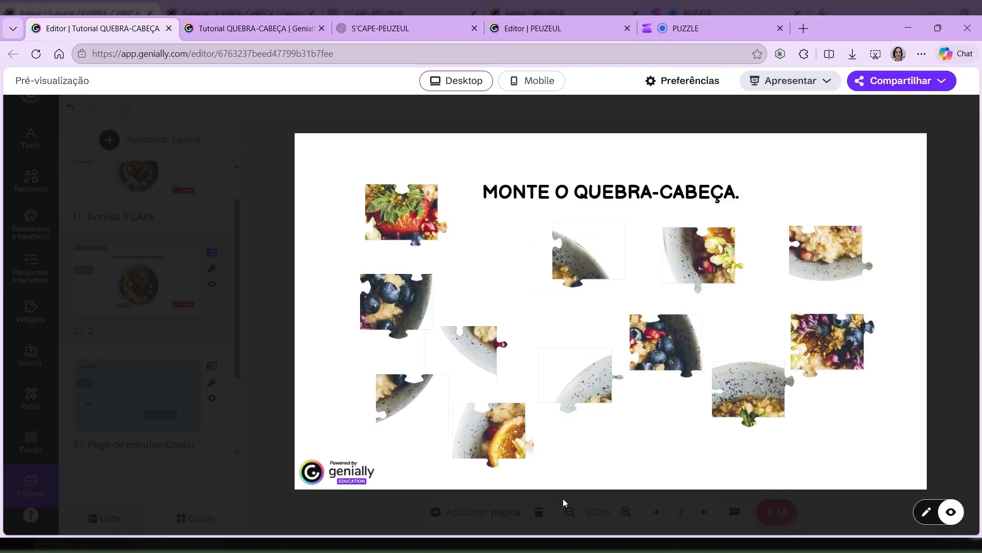
pyautogui.press('Escape')
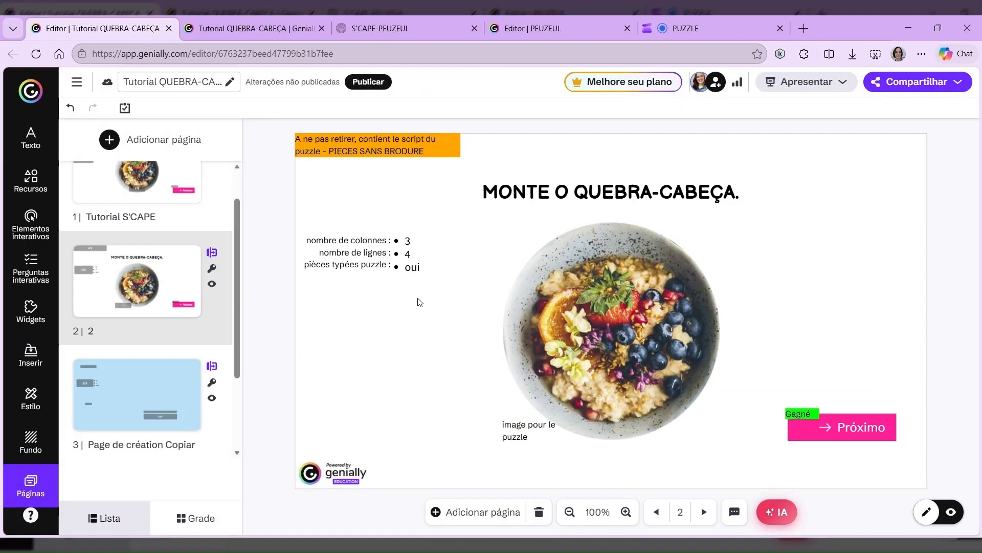
# Set the "pièces typées puzzle" option to non and preview page 2
pyautogui.doubleClick(412, 267)
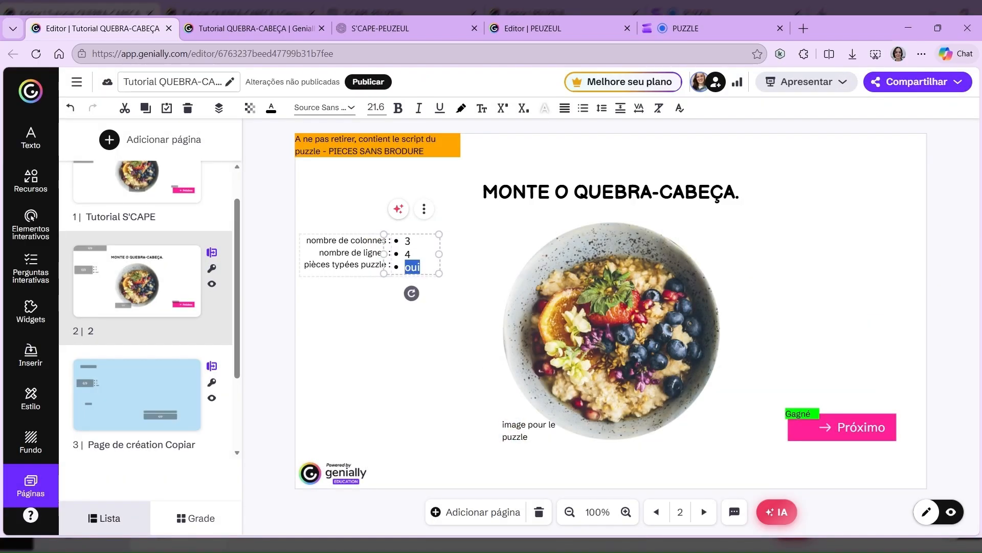
pyautogui.write('non')
pyautogui.click(938, 512)
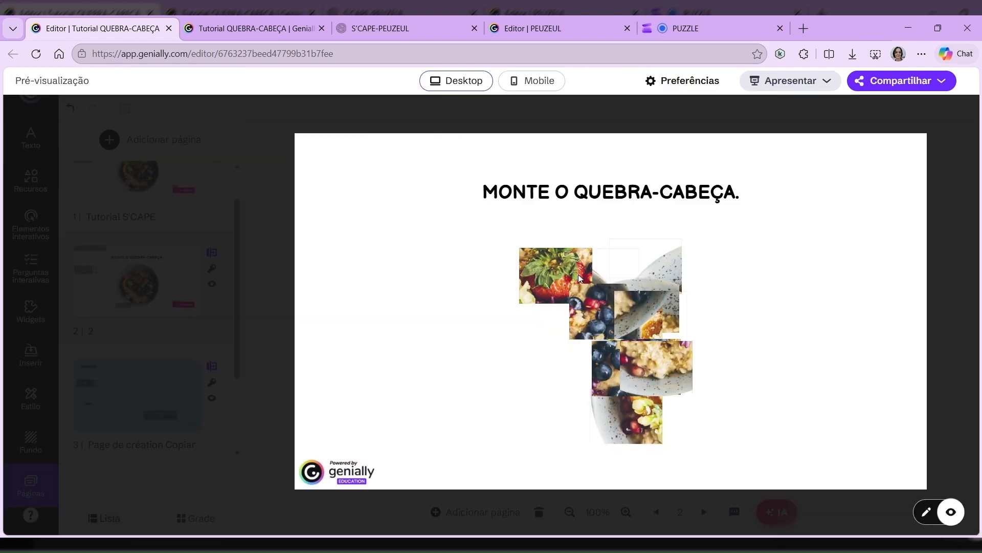
# Spread the straight-edged puzzle pieces apart across the previewed page to inspect them, and return to the editor
pyautogui.moveTo(580, 278); pyautogui.dragTo(527, 336)
pyautogui.moveTo(593, 279); pyautogui.dragTo(486, 251)
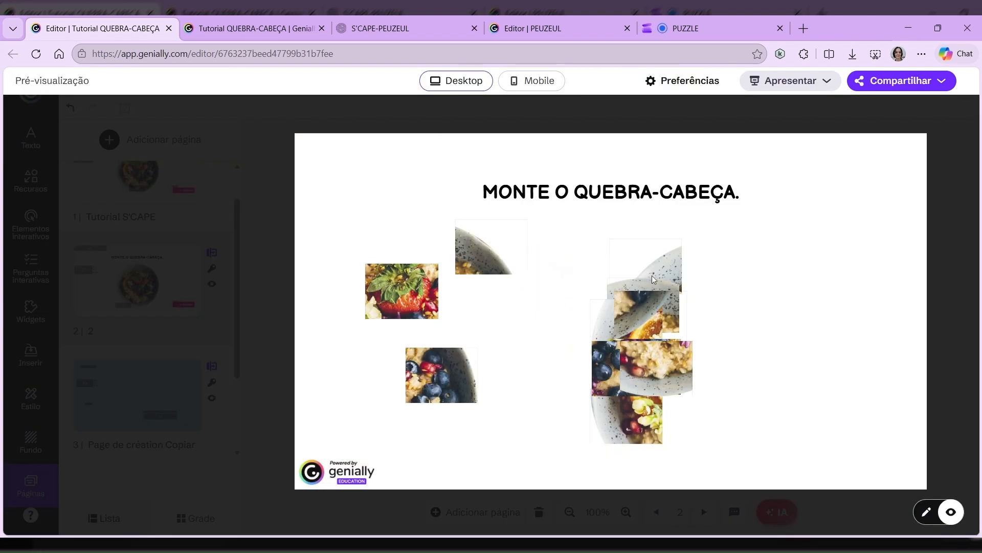
pyautogui.moveTo(652, 275); pyautogui.dragTo(768, 249)
pyautogui.moveTo(650, 313); pyautogui.dragTo(493, 321)
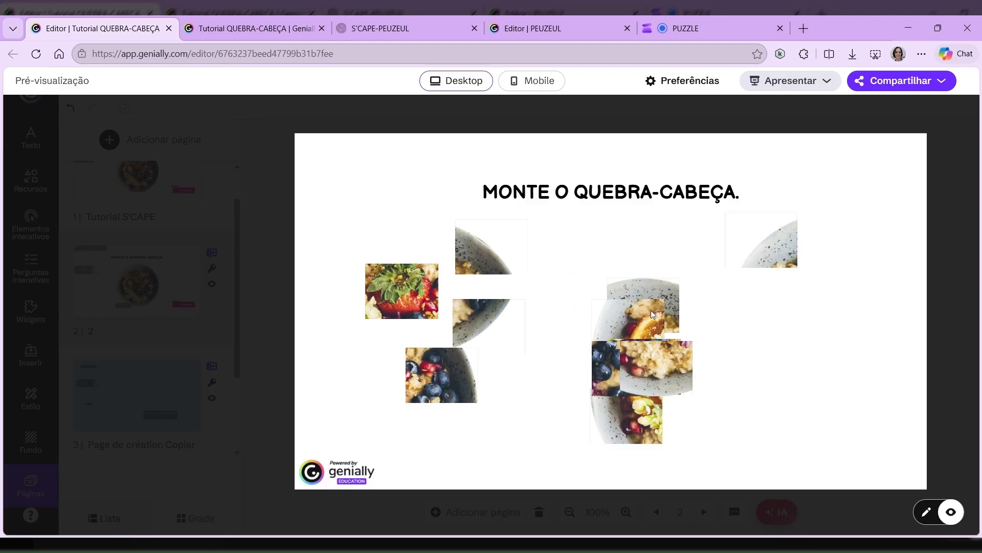
pyautogui.moveTo(650, 310); pyautogui.dragTo(820, 363)
pyautogui.moveTo(663, 371); pyautogui.dragTo(510, 422)
pyautogui.moveTo(665, 361); pyautogui.dragTo(723, 454)
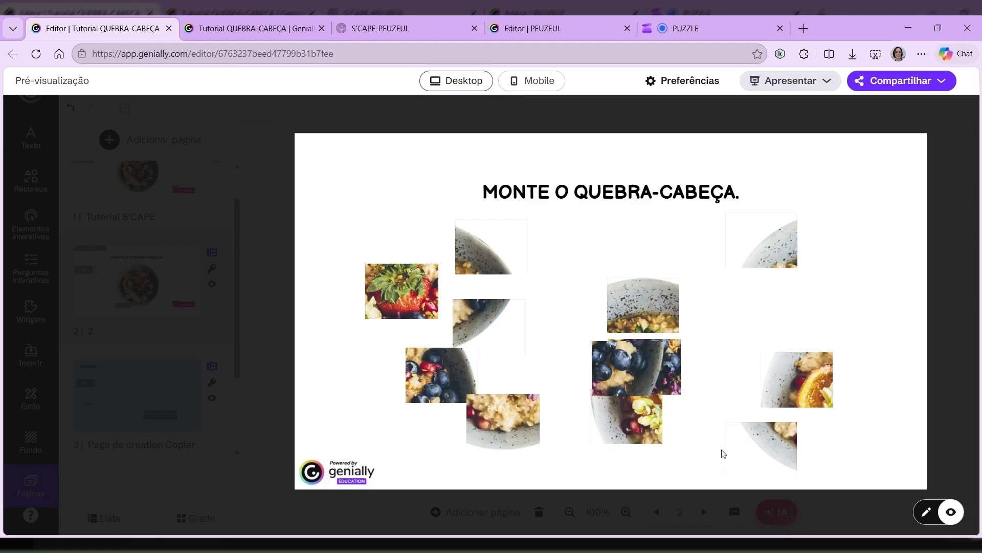
pyautogui.moveTo(629, 369); pyautogui.dragTo(579, 247)
pyautogui.moveTo(650, 301); pyautogui.dragTo(677, 238)
pyautogui.moveTo(643, 365); pyautogui.dragTo(615, 322)
pyautogui.moveTo(627, 417); pyautogui.dragTo(607, 404)
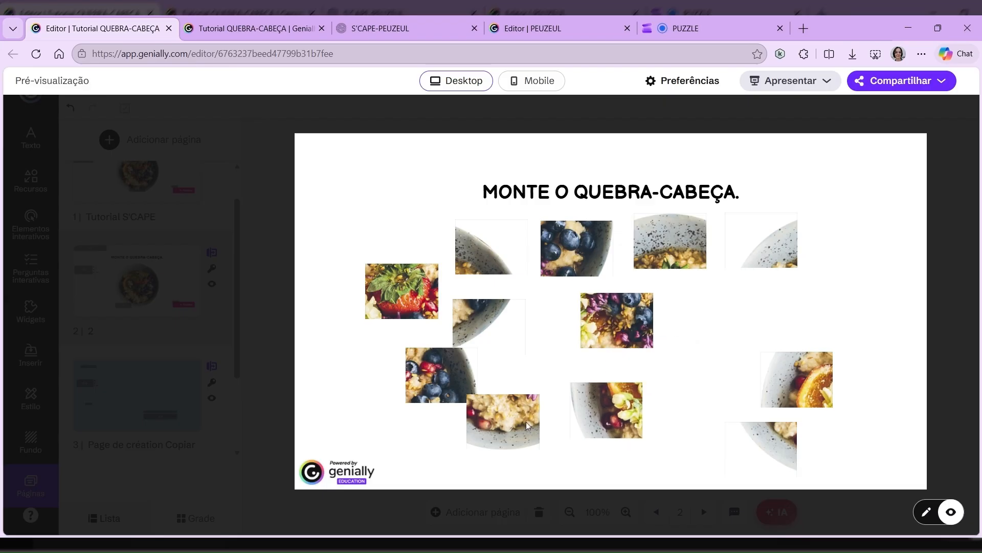
pyautogui.moveTo(526, 422); pyautogui.dragTo(542, 425)
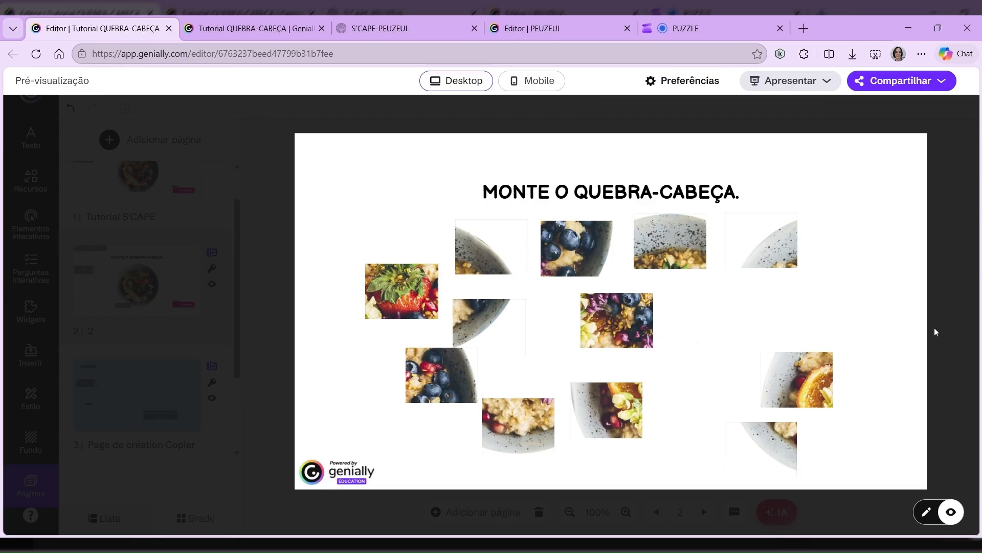
pyautogui.click(277, 156)
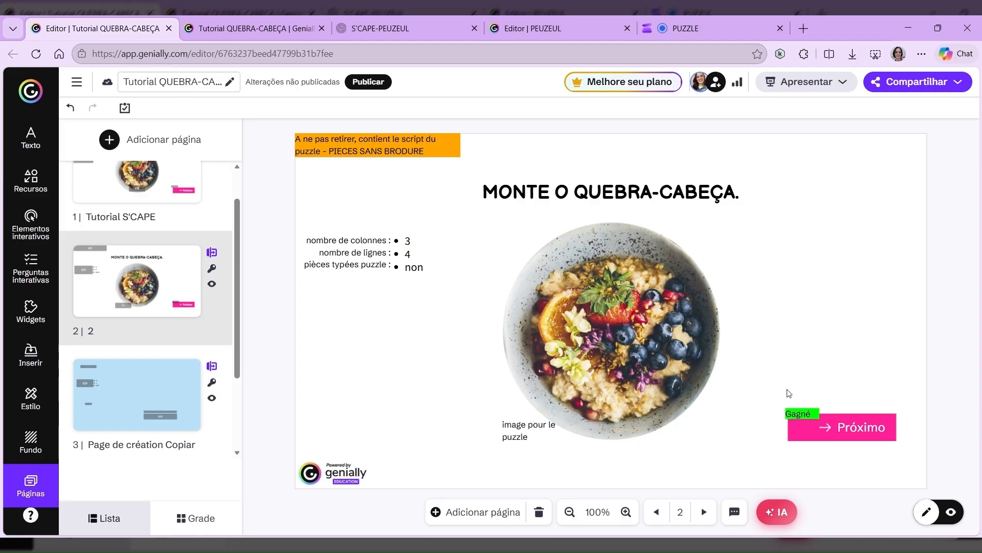
# Delete the Próximo button grouped with its "Gagné" label from page 2
pyautogui.moveTo(778, 382); pyautogui.dragTo(840, 440)
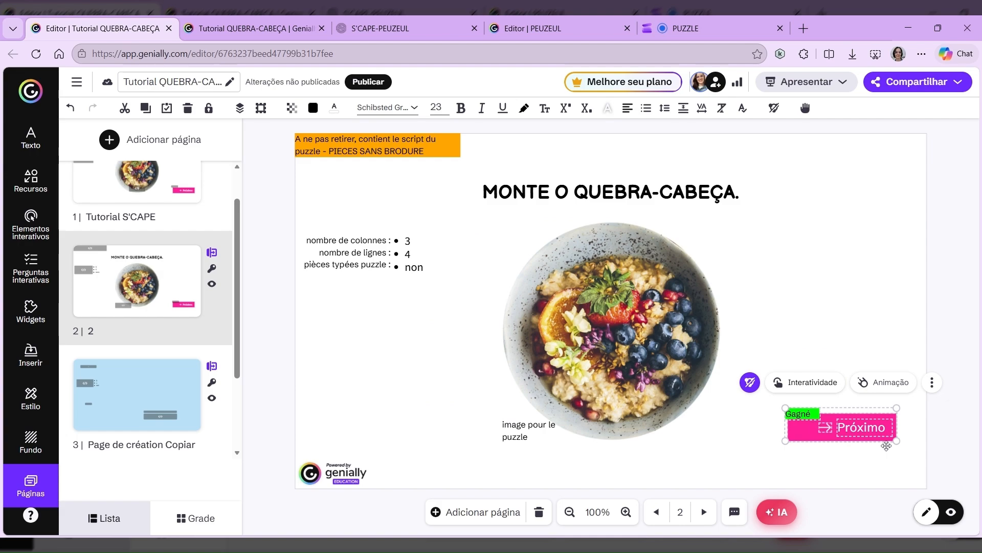
pyautogui.press('Delete')
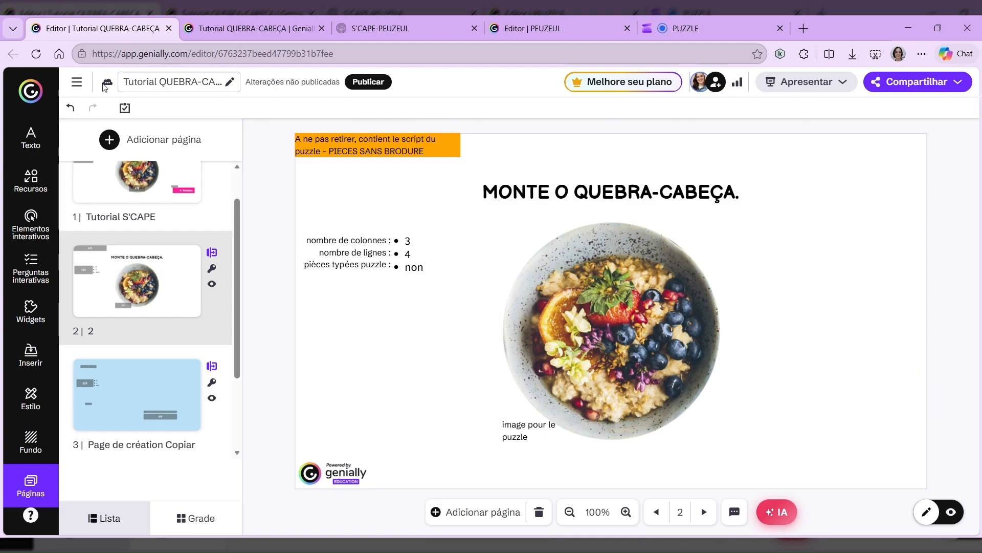
# Preview page 2, move some of the straight-edged puzzle pieces around, and return to the editor
pyautogui.click(949, 511)
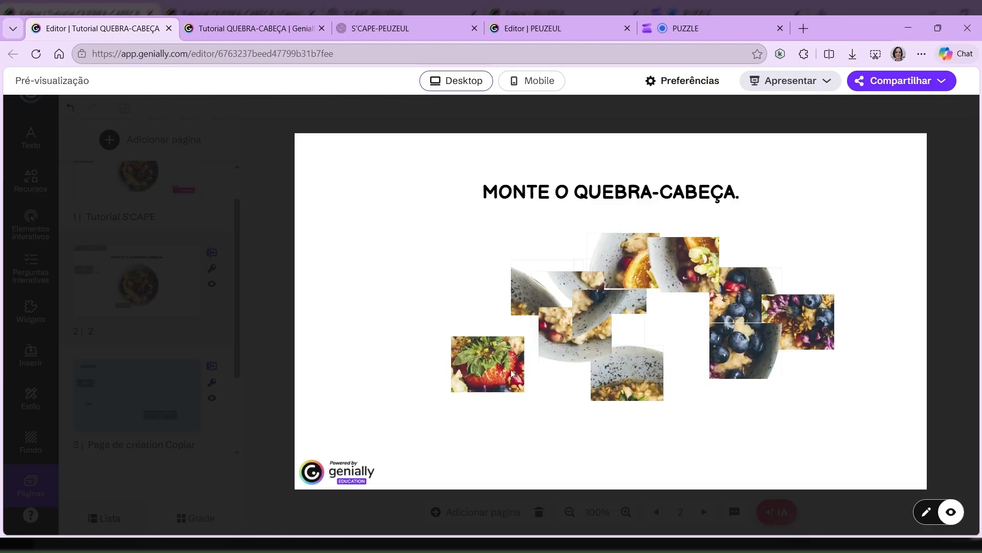
pyautogui.moveTo(675, 296); pyautogui.dragTo(609, 423)
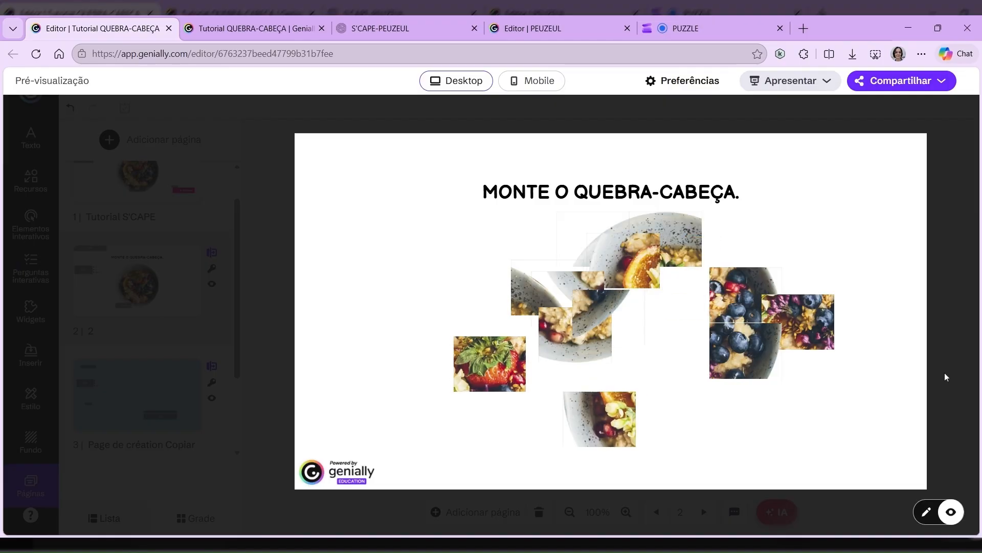
pyautogui.press('Escape')
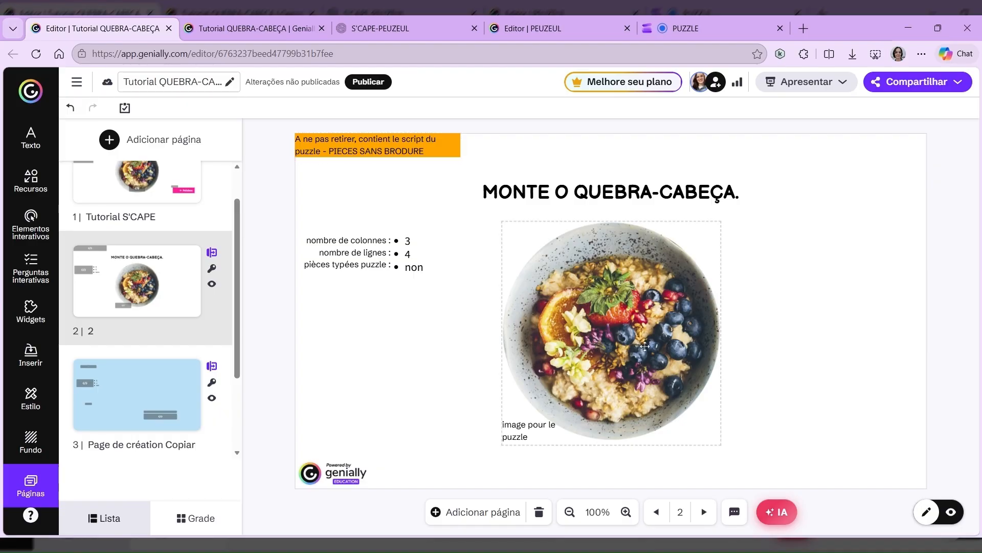
# Duplicate the bowl image grouped with its "image pour le puzzle" label, shrink the copy to about 60%, and place it right of the original
pyautogui.click(558, 306)
pyautogui.hotkey('ctrl', 'd')
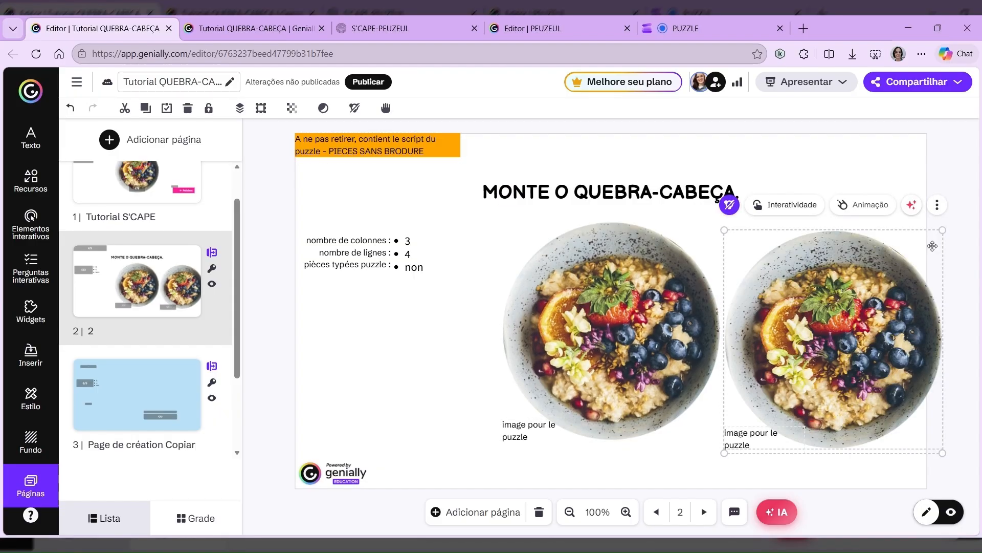
pyautogui.moveTo(944, 228); pyautogui.dragTo(852, 323)
pyautogui.moveTo(801, 405); pyautogui.dragTo(842, 383)
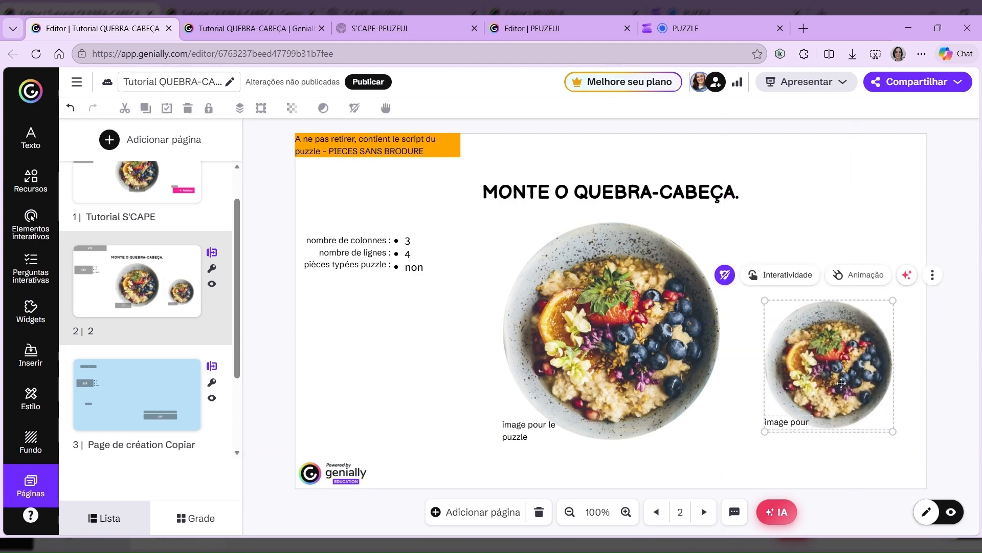
pyautogui.click(207, 100)
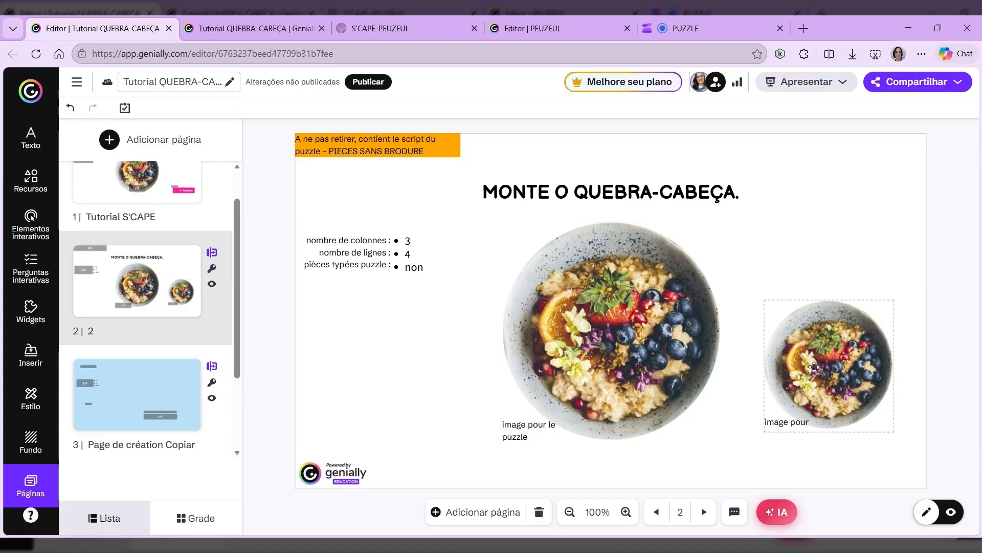
# Preview page 2 to check the scattered pieces beside the small reference image, and return to the editor
pyautogui.click(950, 512)
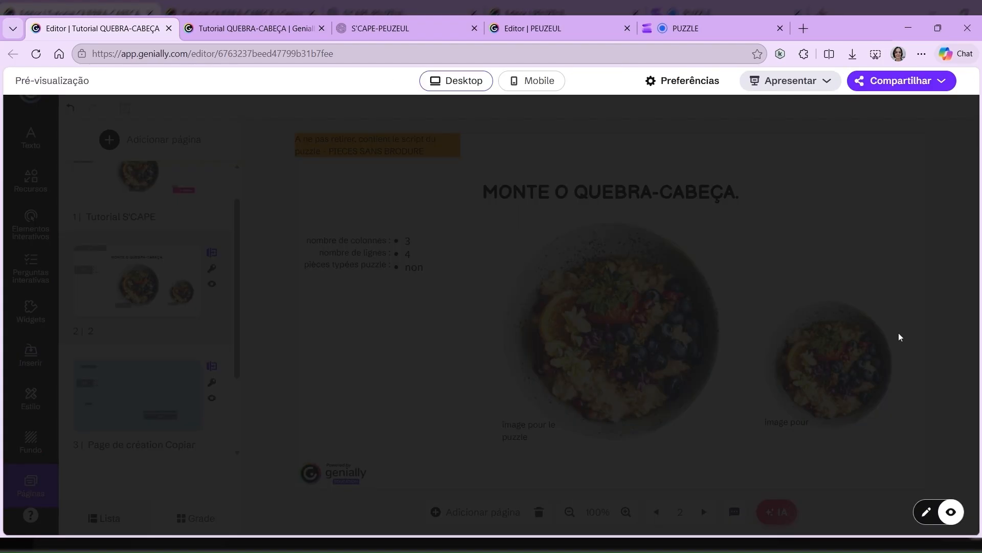
pyautogui.click(928, 513)
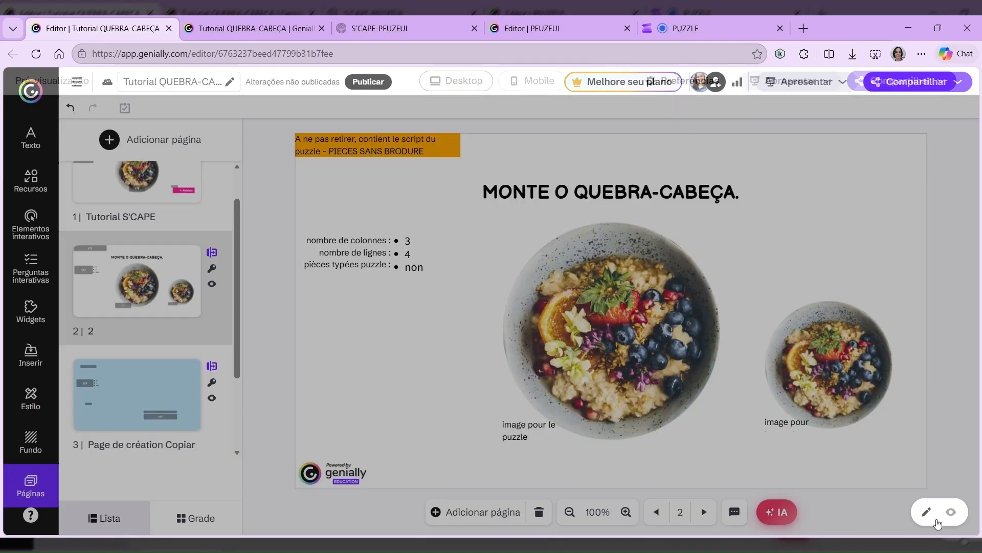
pyautogui.click(947, 513)
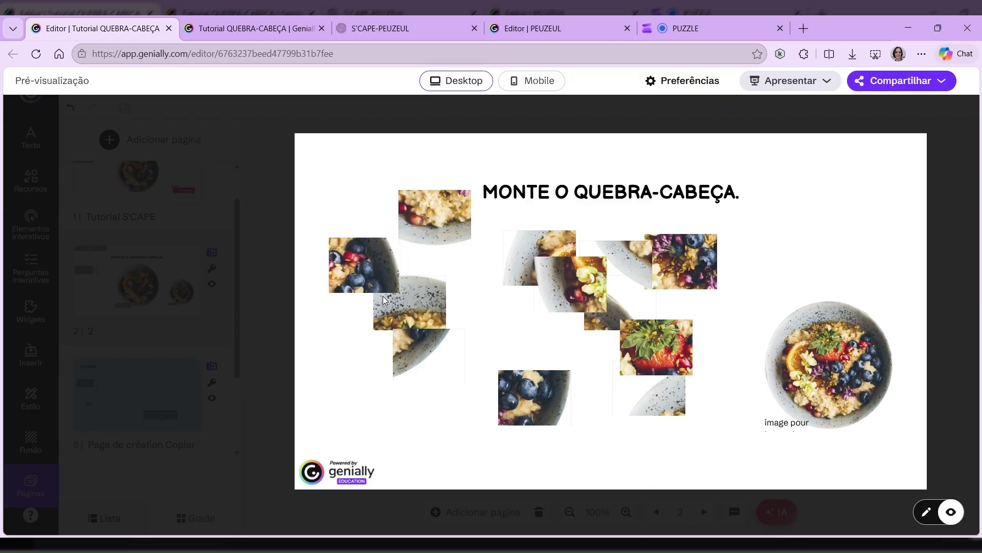
pyautogui.press('Escape')
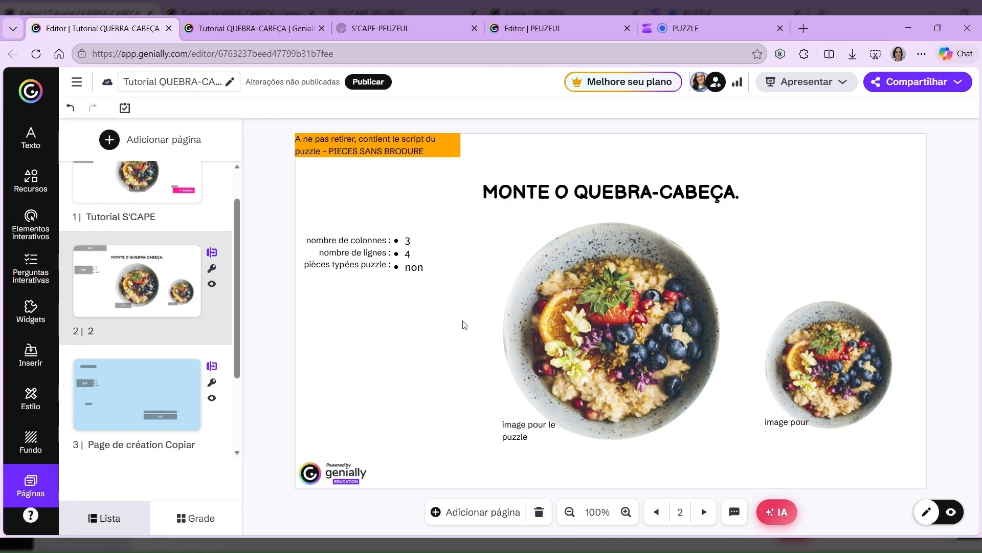
# Preview page 1, assemble its four puzzle pieces until the Próximo button appears, and return to page 2 in the editor
pyautogui.click(137, 175)
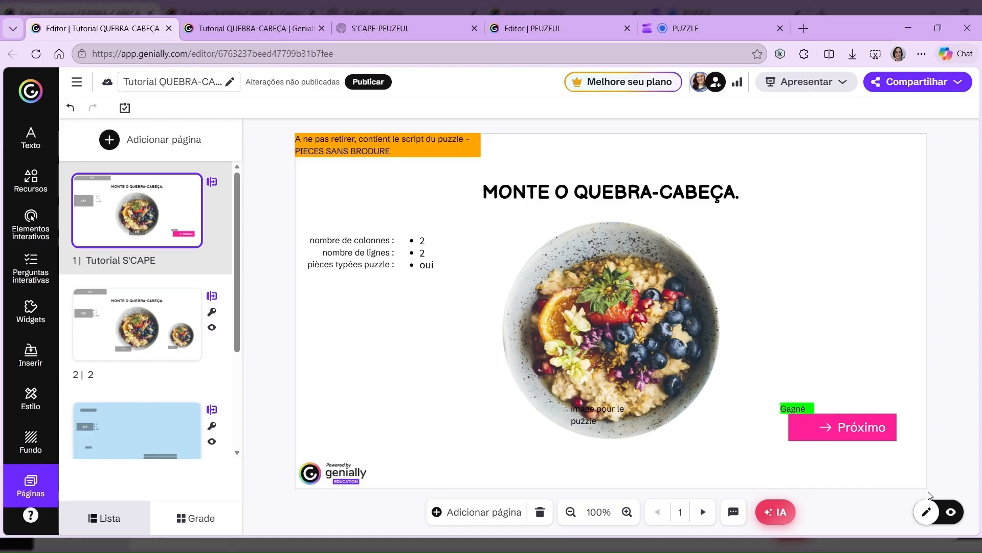
pyautogui.click(946, 514)
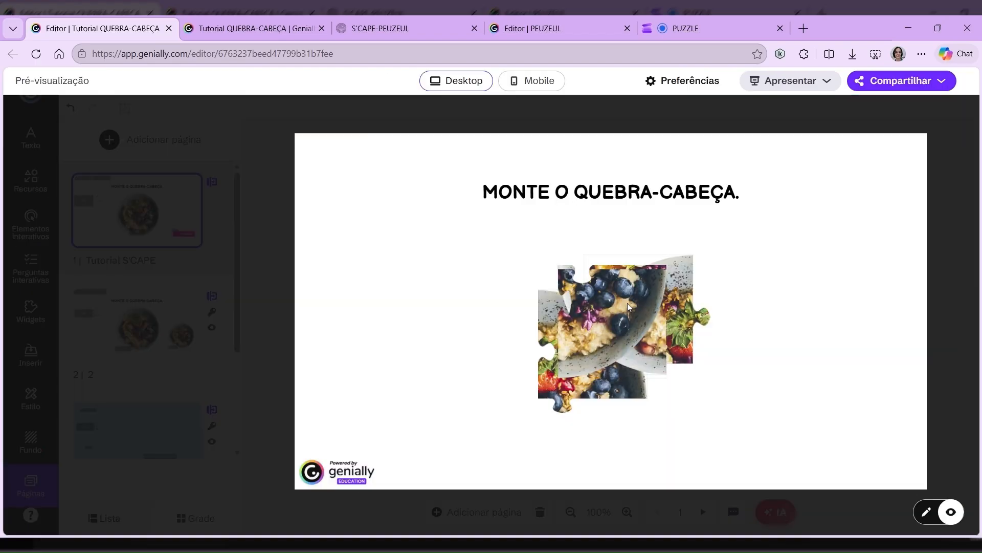
pyautogui.moveTo(629, 307); pyautogui.dragTo(849, 254)
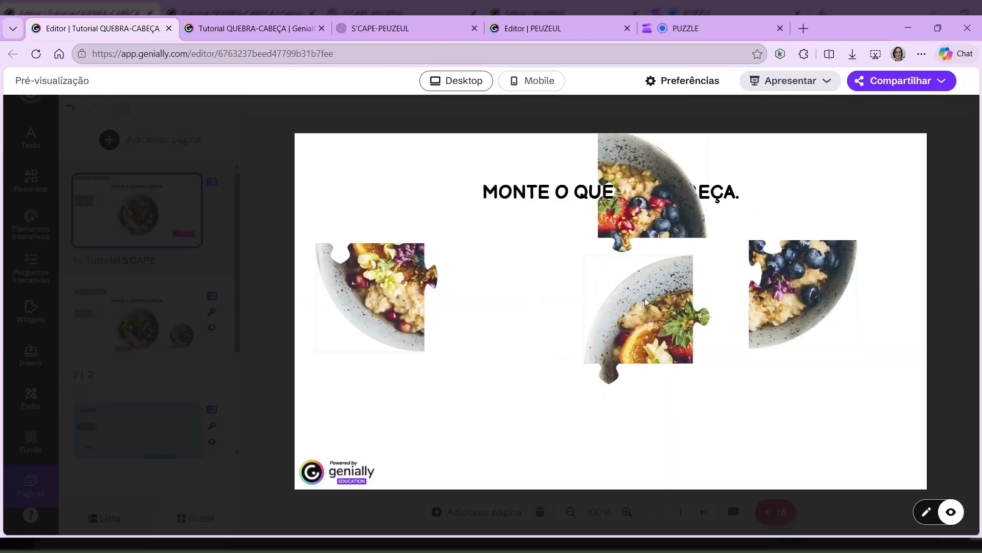
pyautogui.moveTo(641, 238); pyautogui.dragTo(805, 225)
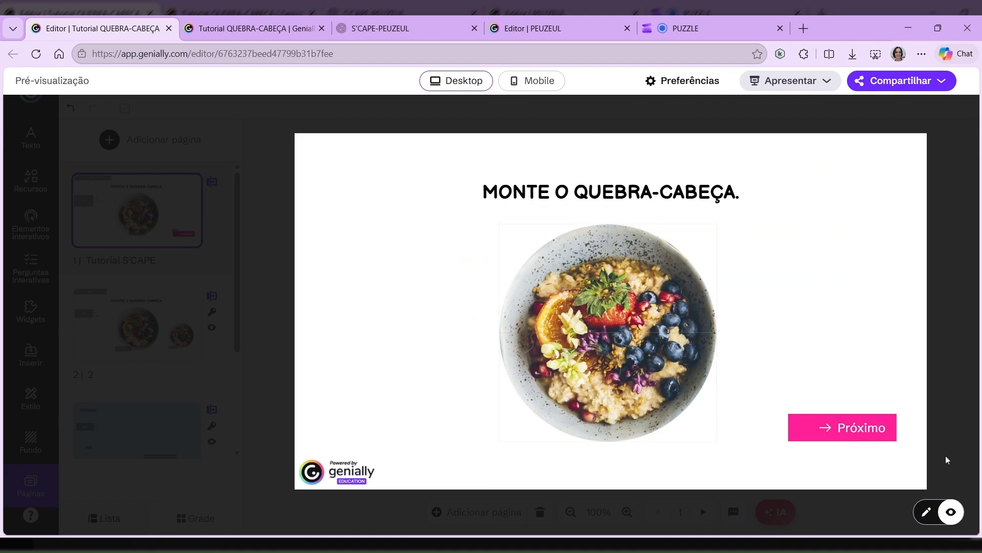
pyautogui.click(927, 512)
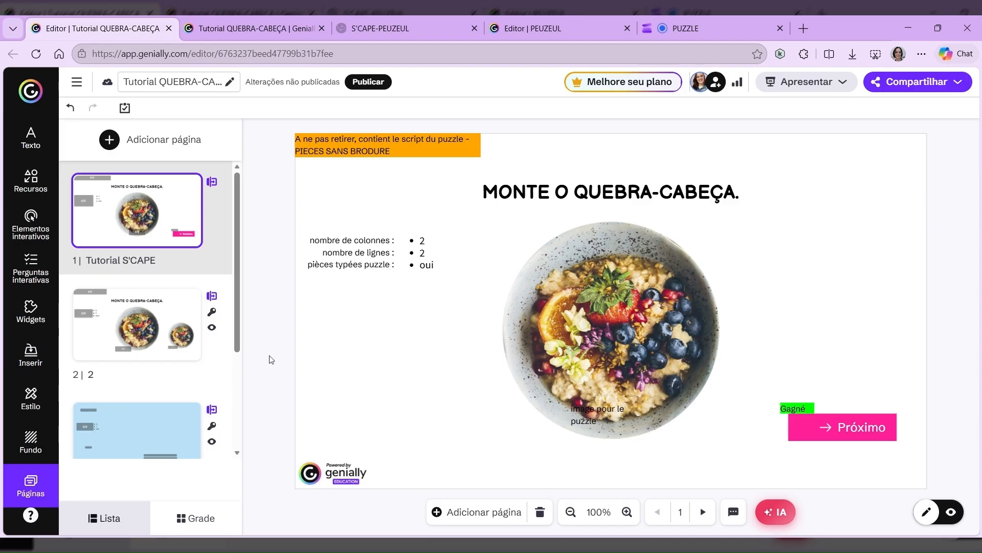
pyautogui.click(176, 353)
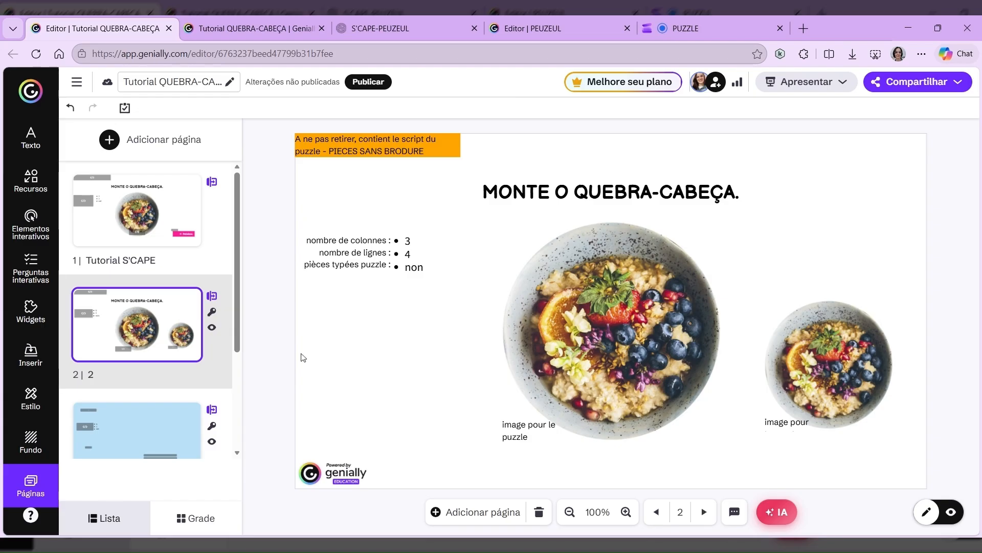